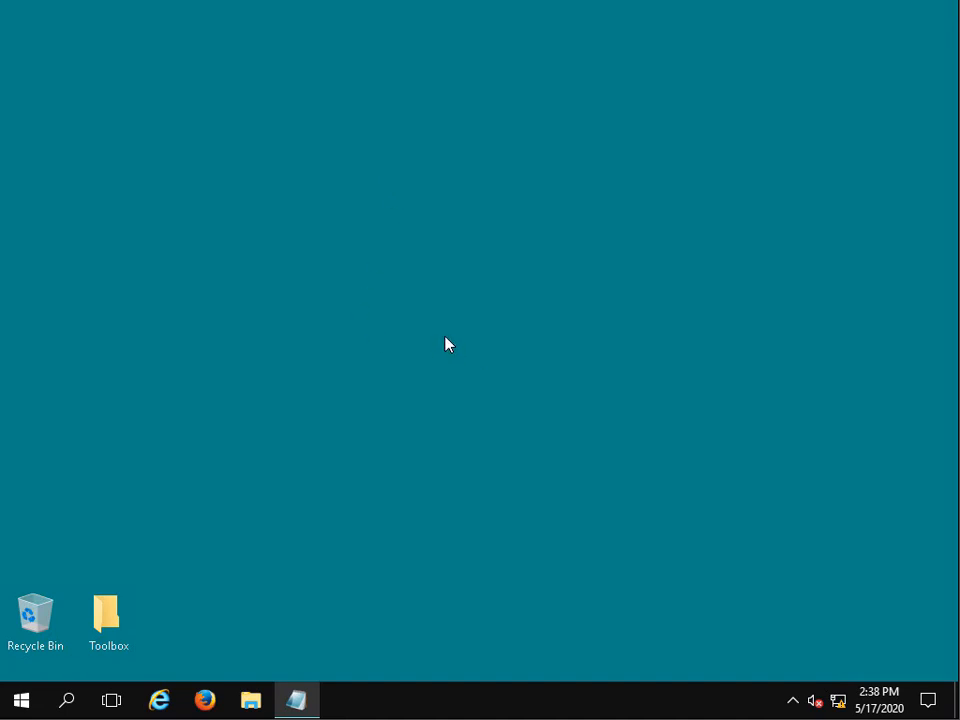
- View the dnsquery-cisco text file from the Toolbox's dns_query_files folder, then put the file and folder windows away
{"action": "double_click", "coordinate": [122, 624]}
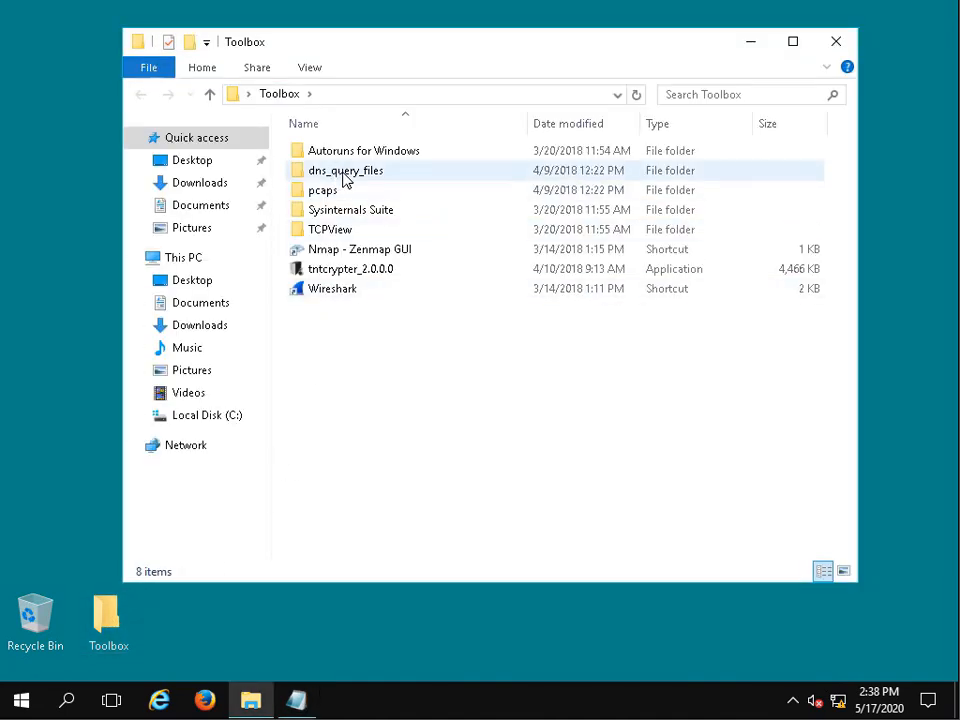
{"action": "double_click", "coordinate": [360, 174]}
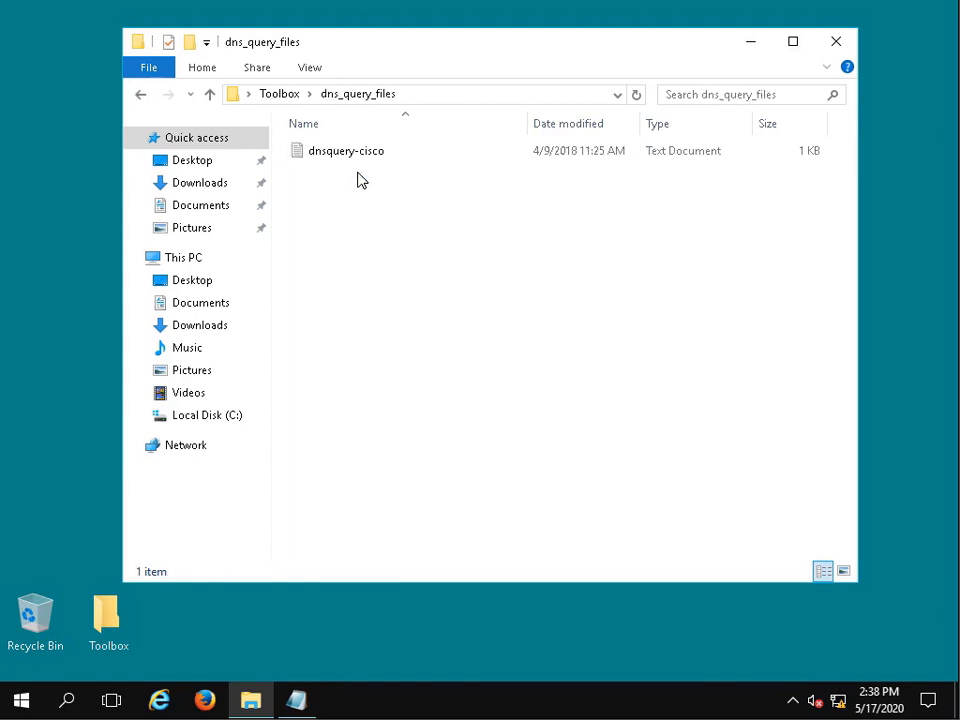
{"action": "left_click", "coordinate": [352, 160]}
{"action": "double_click", "coordinate": [352, 160]}
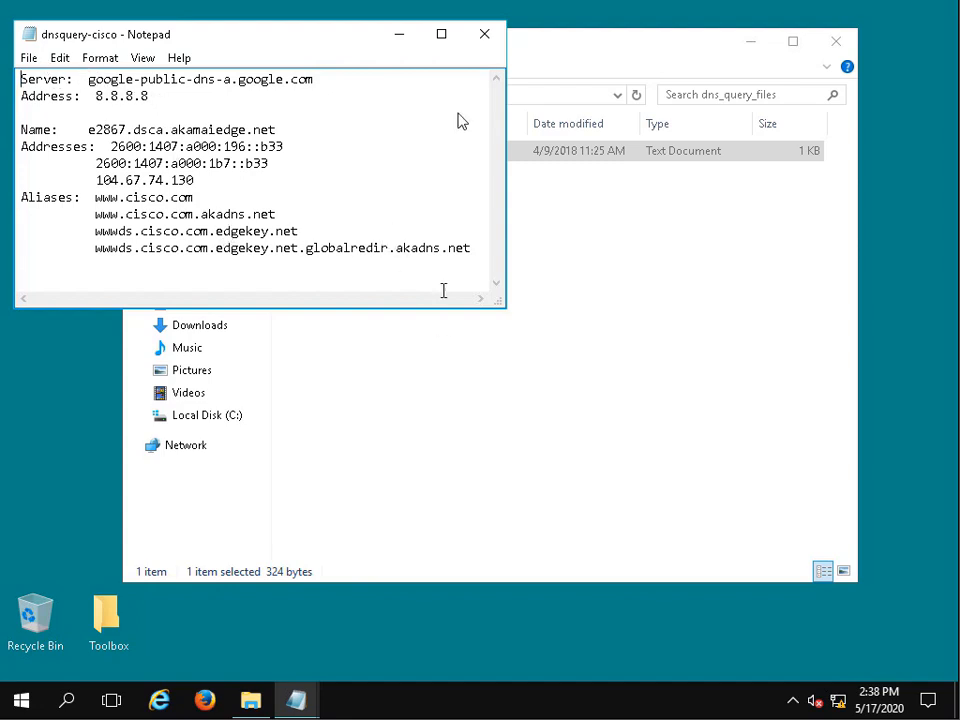
{"action": "left_click", "coordinate": [405, 42]}
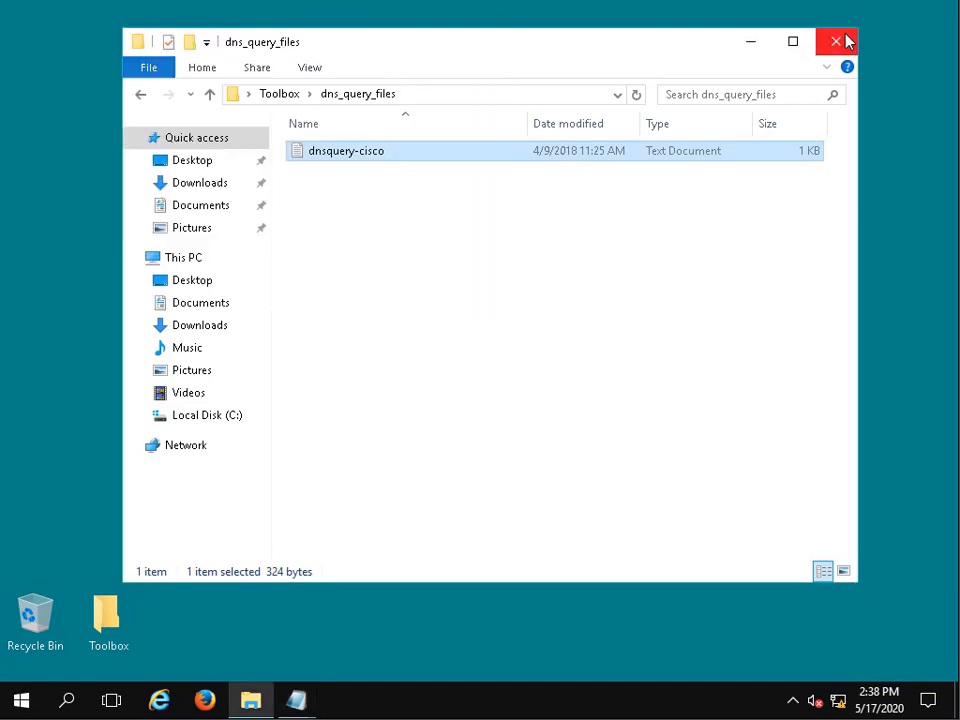
{"action": "left_click", "coordinate": [842, 43]}
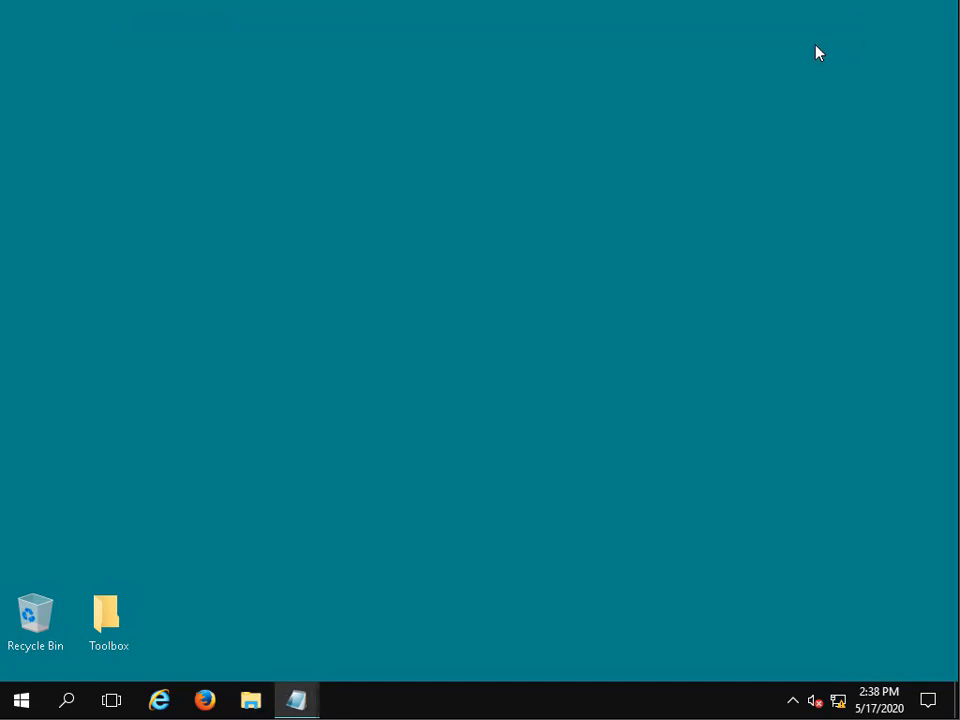
- Launch the Wireshark network analyzer (not the Legacy version)
{"action": "left_click", "coordinate": [22, 702]}
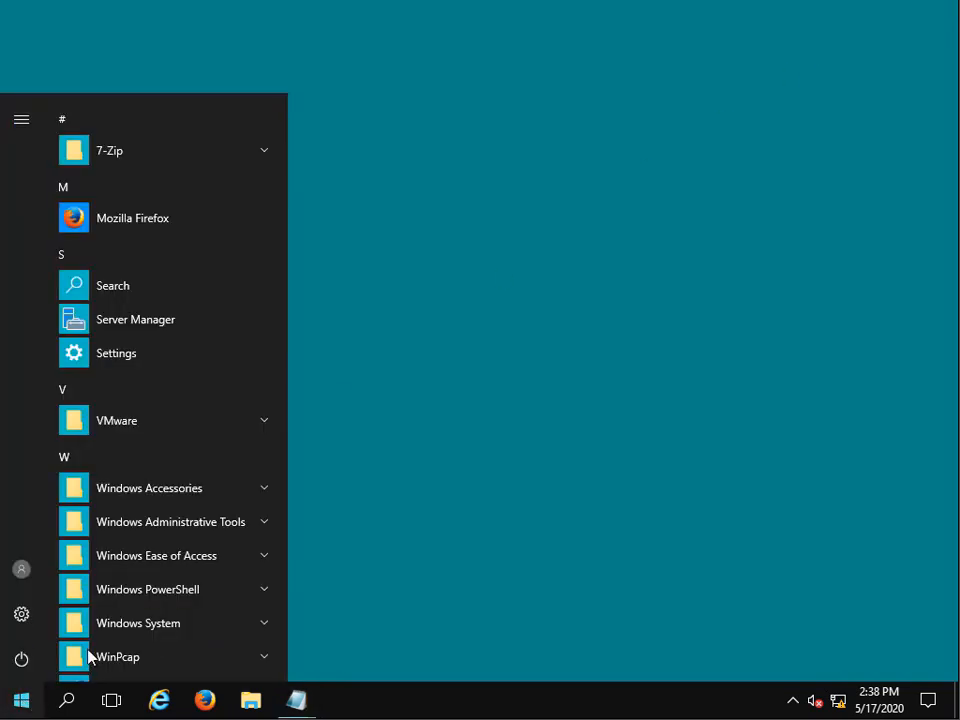
{"action": "scroll", "coordinate": [131, 636], "scroll_direction": "down", "scroll_amount": 2}
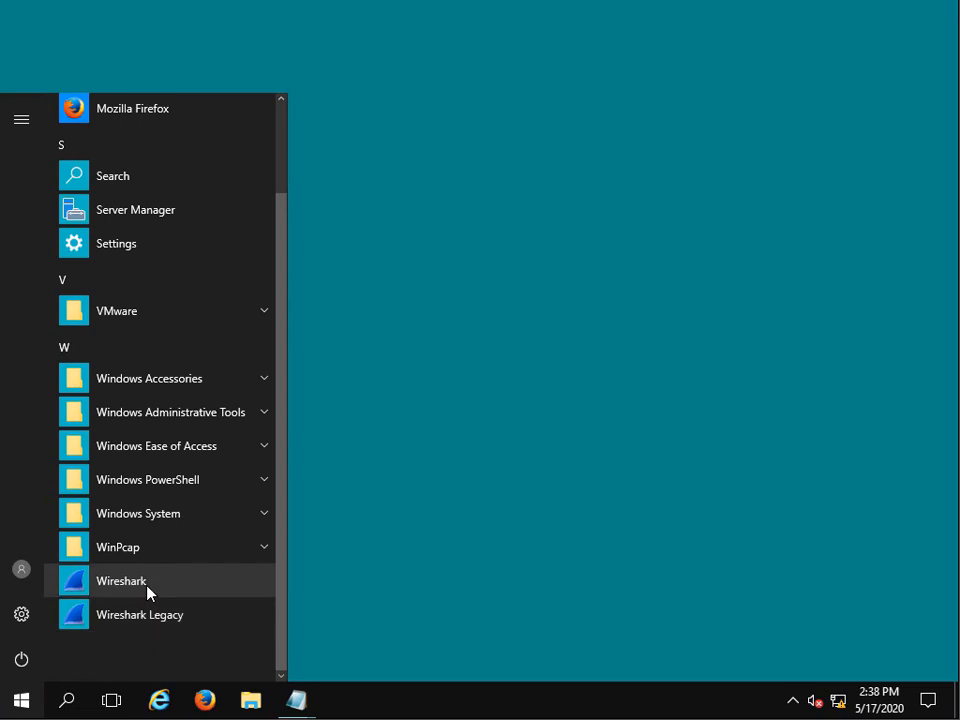
{"action": "left_click", "coordinate": [147, 589]}
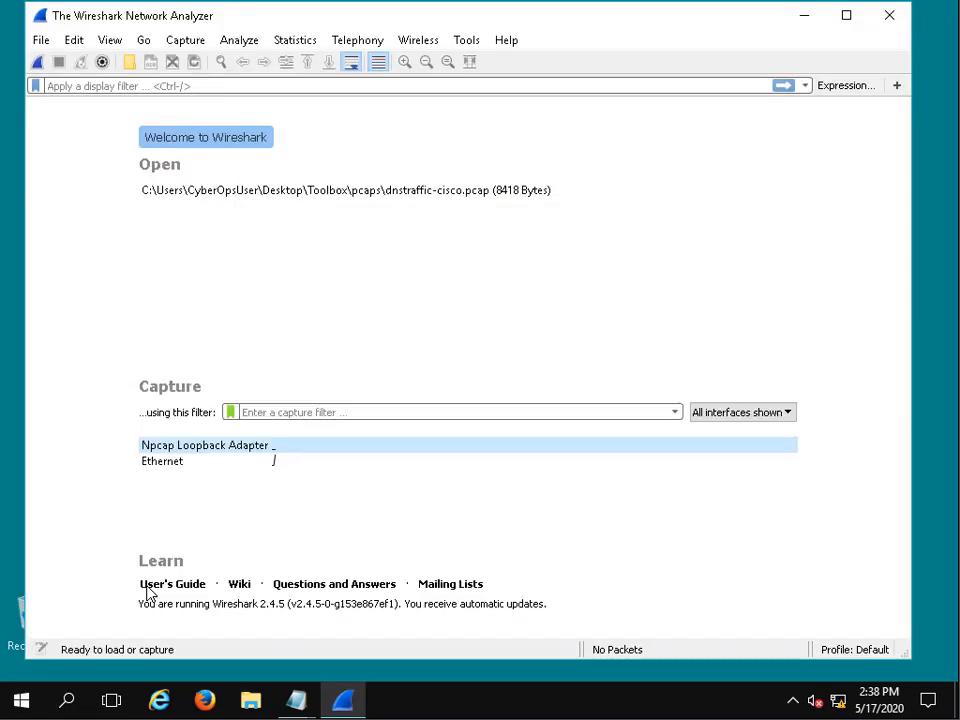
- Open the dnstraffic-cisco capture file from the Toolbox's pcaps folder
{"action": "left_click", "coordinate": [44, 42]}
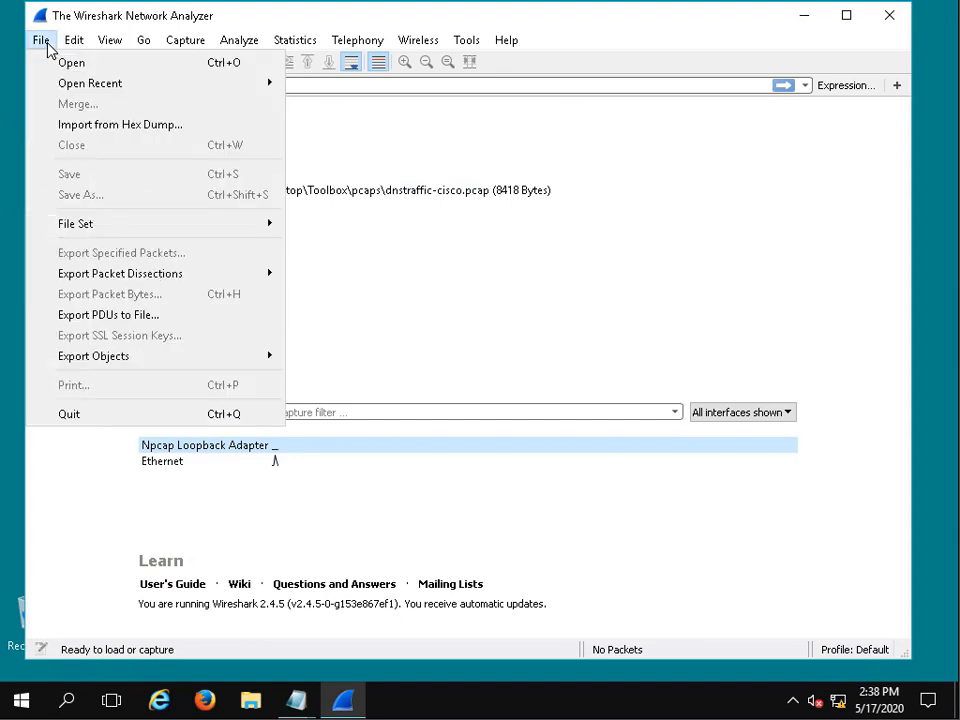
{"action": "left_click", "coordinate": [57, 64]}
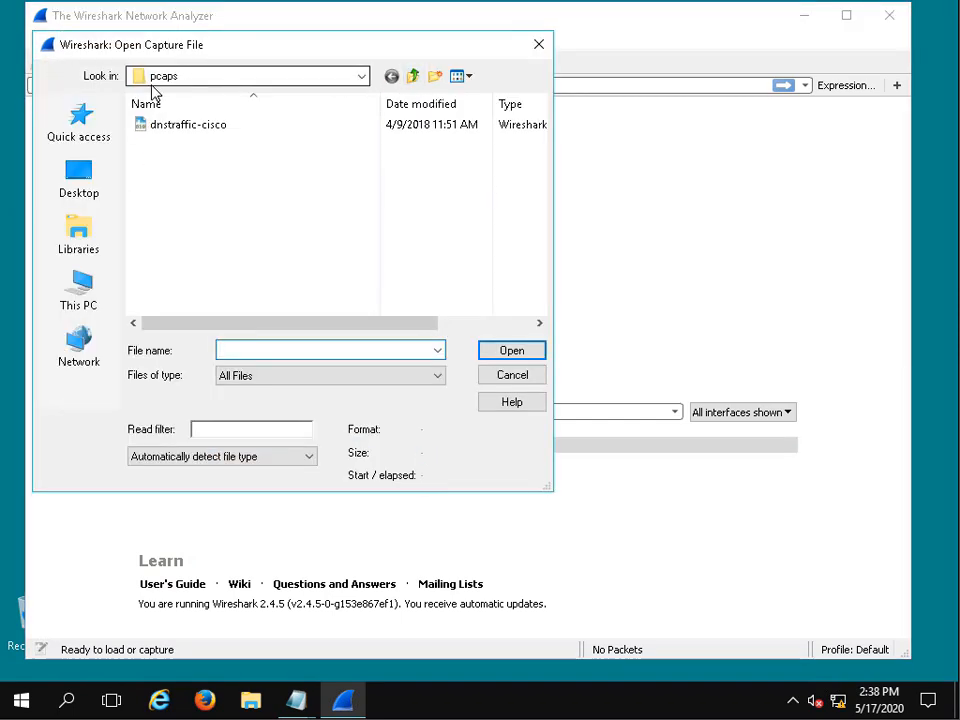
{"action": "left_click", "coordinate": [413, 78]}
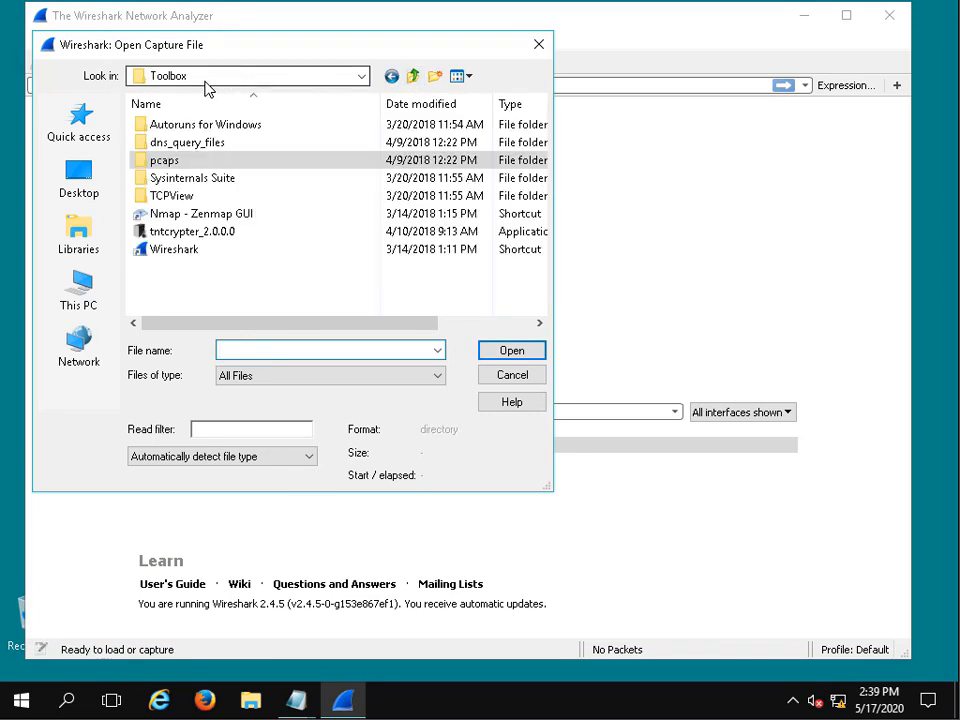
{"action": "double_click", "coordinate": [180, 162]}
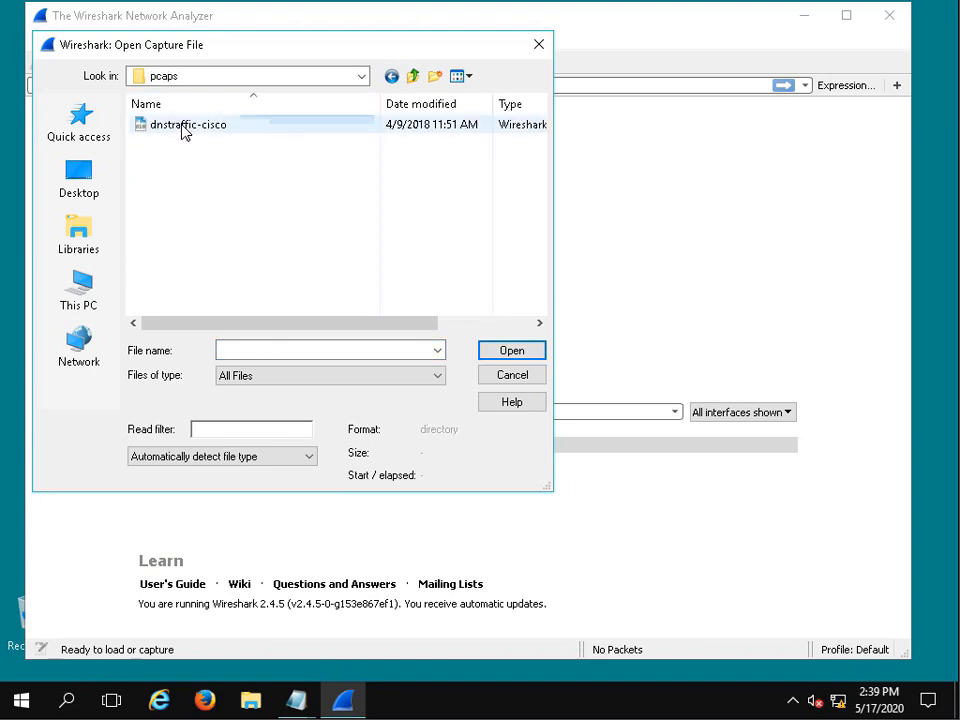
{"action": "left_click", "coordinate": [186, 128]}
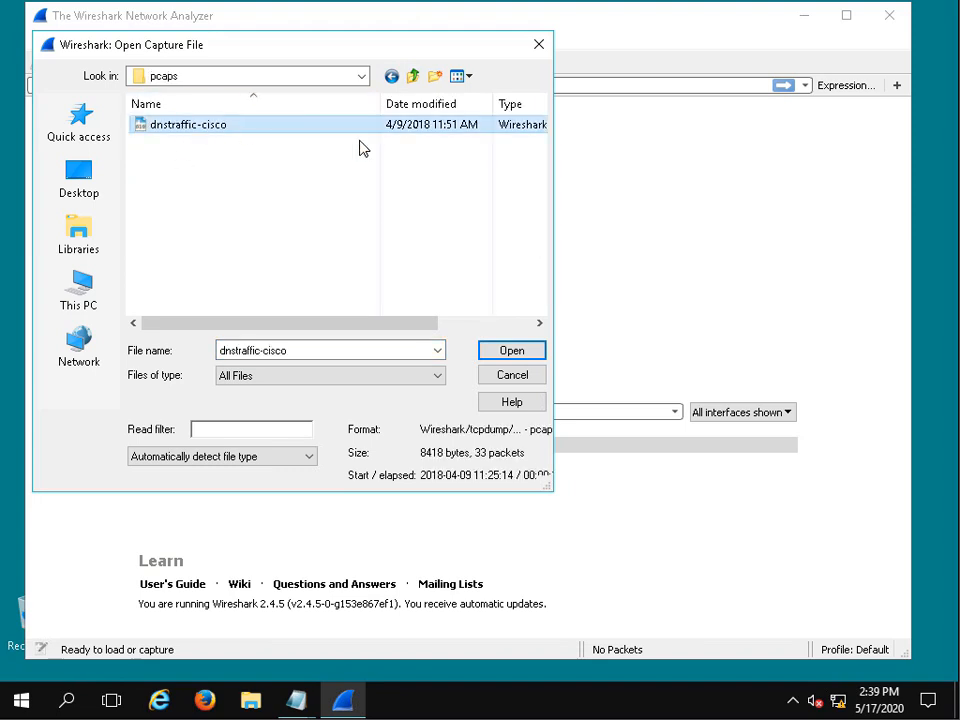
{"action": "left_click", "coordinate": [509, 351]}
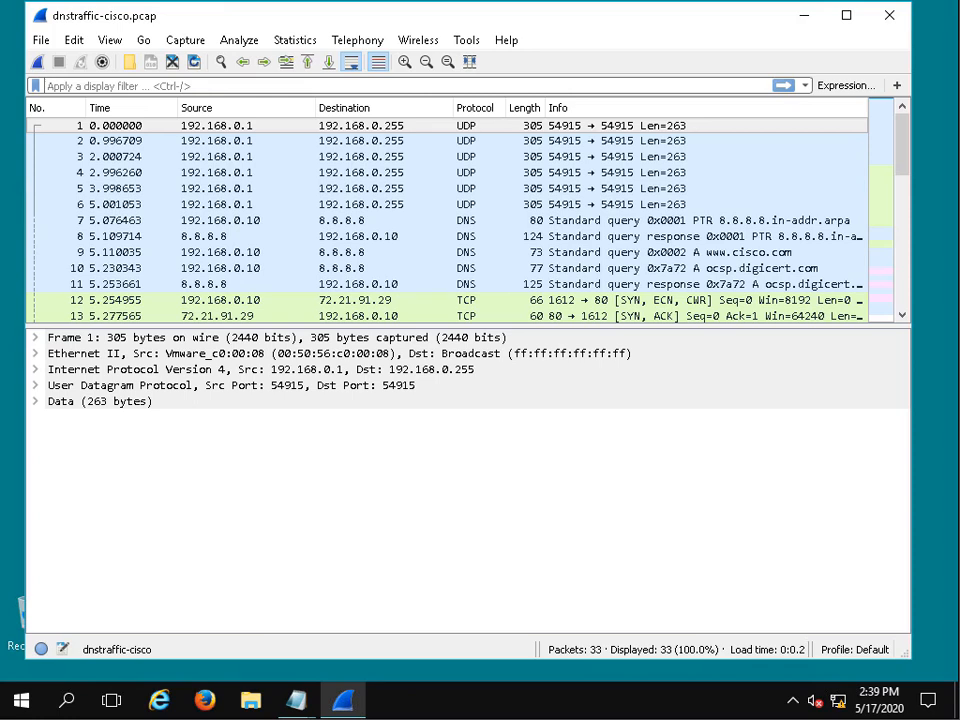
- Filter the displayed packets with udp.port==53
{"action": "left_click", "coordinate": [508, 84]}
{"action": "type", "text": "udp"}
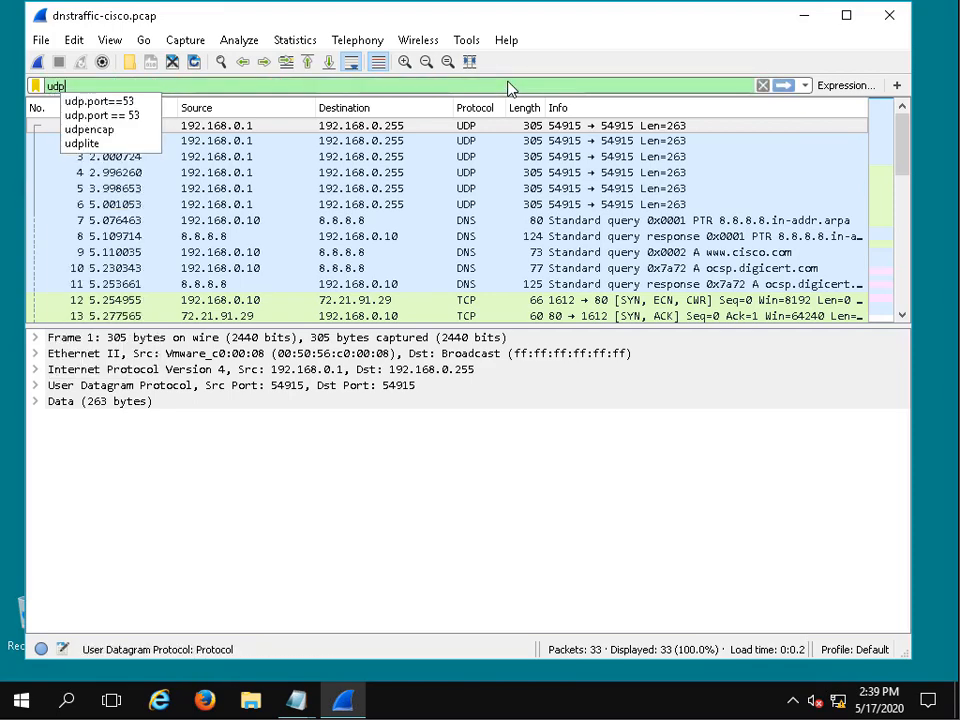
{"action": "type", "text": ".port"}
{"action": "key", "text": "BackSpace"}
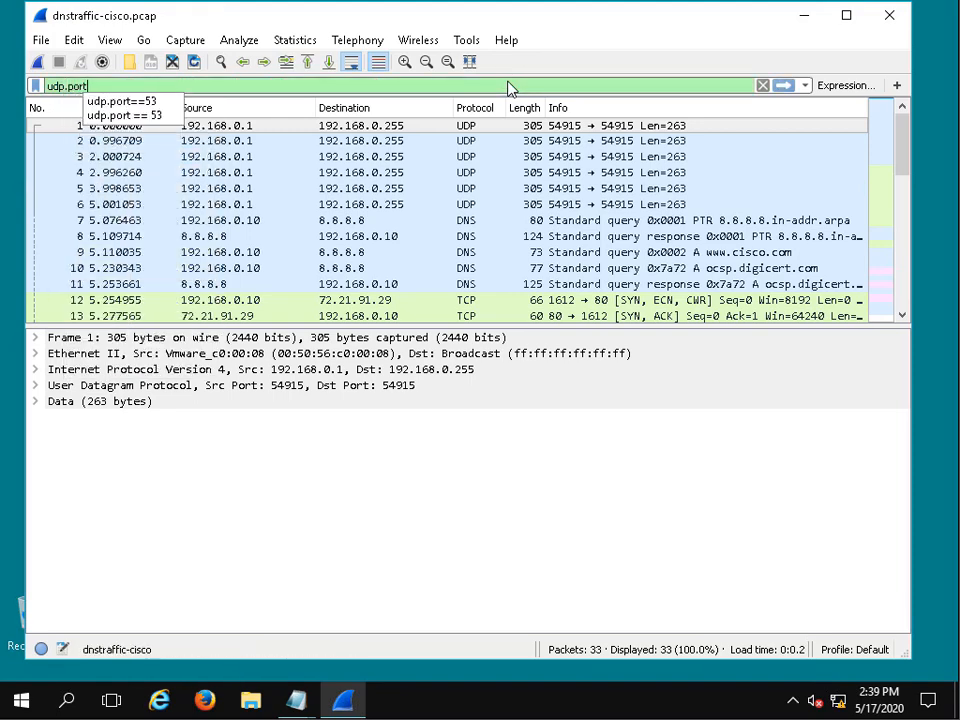
{"action": "type", "text": "==53"}
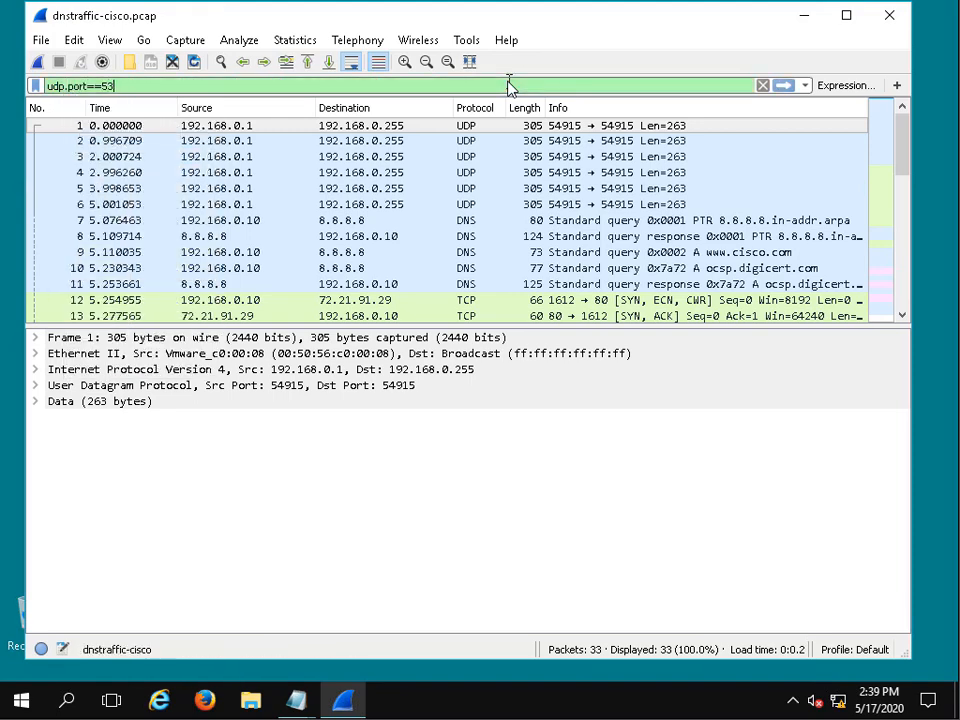
{"action": "key", "text": "Return"}
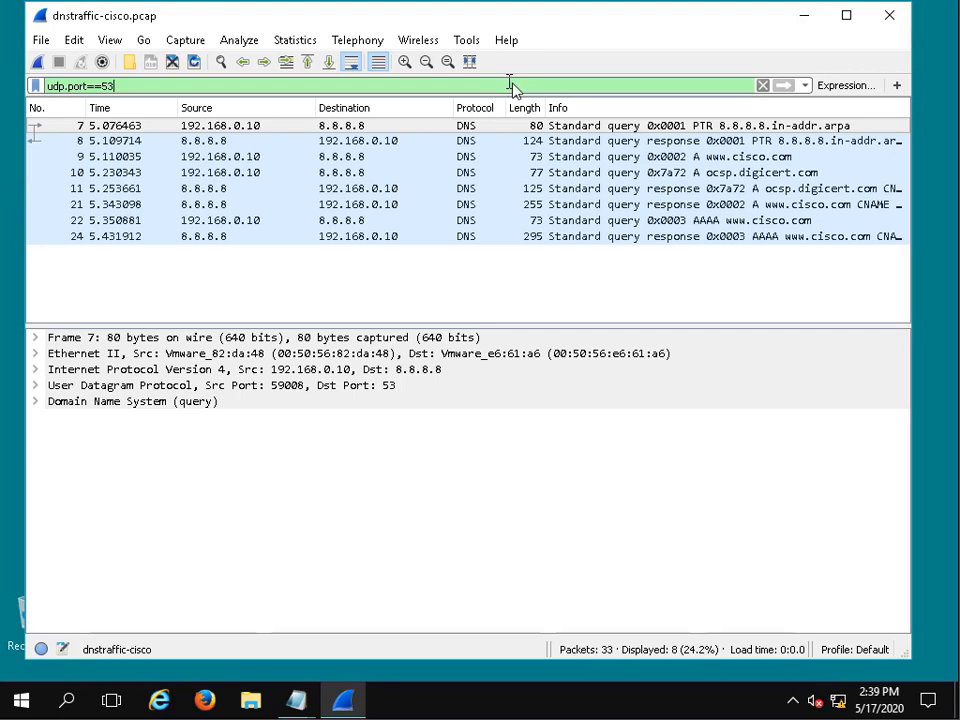
{"action": "left_click", "coordinate": [810, 158]}
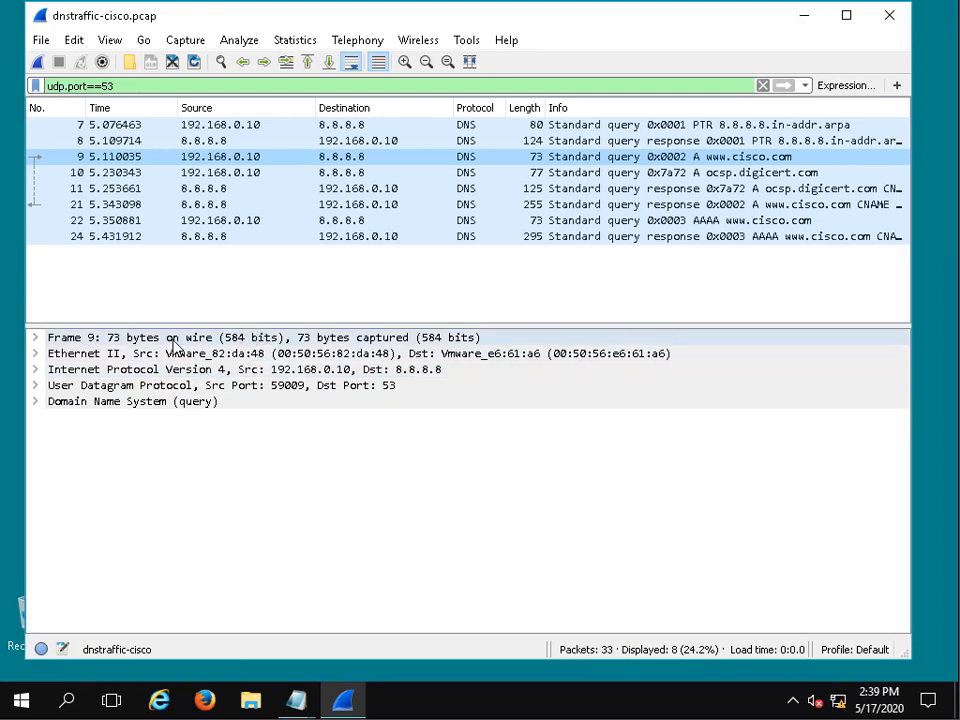
{"action": "left_click", "coordinate": [105, 355]}
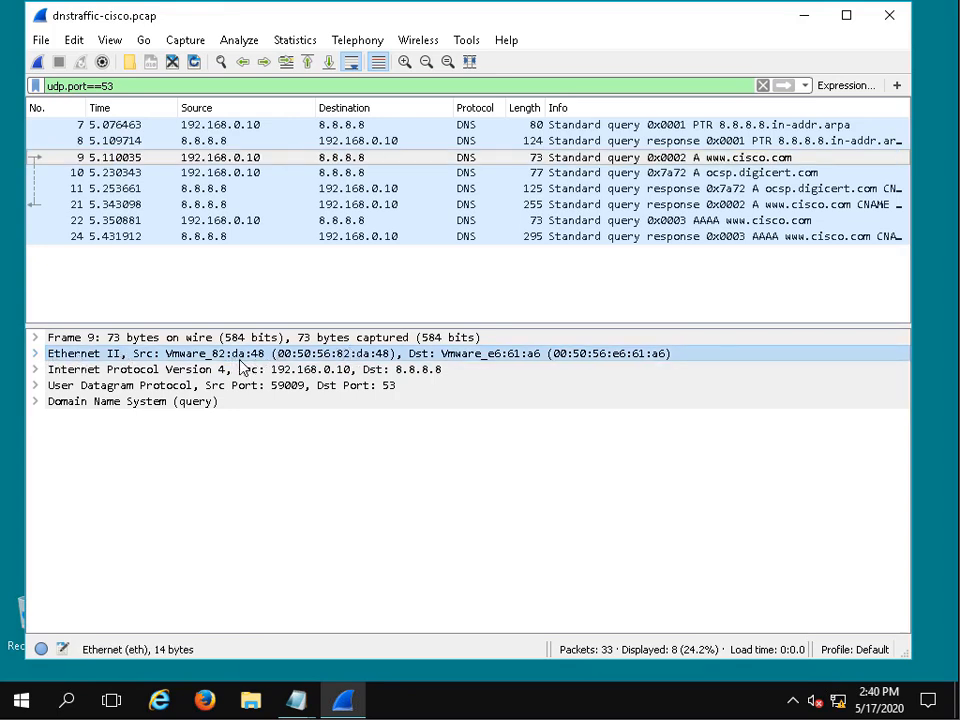
{"action": "left_click", "coordinate": [36, 355]}
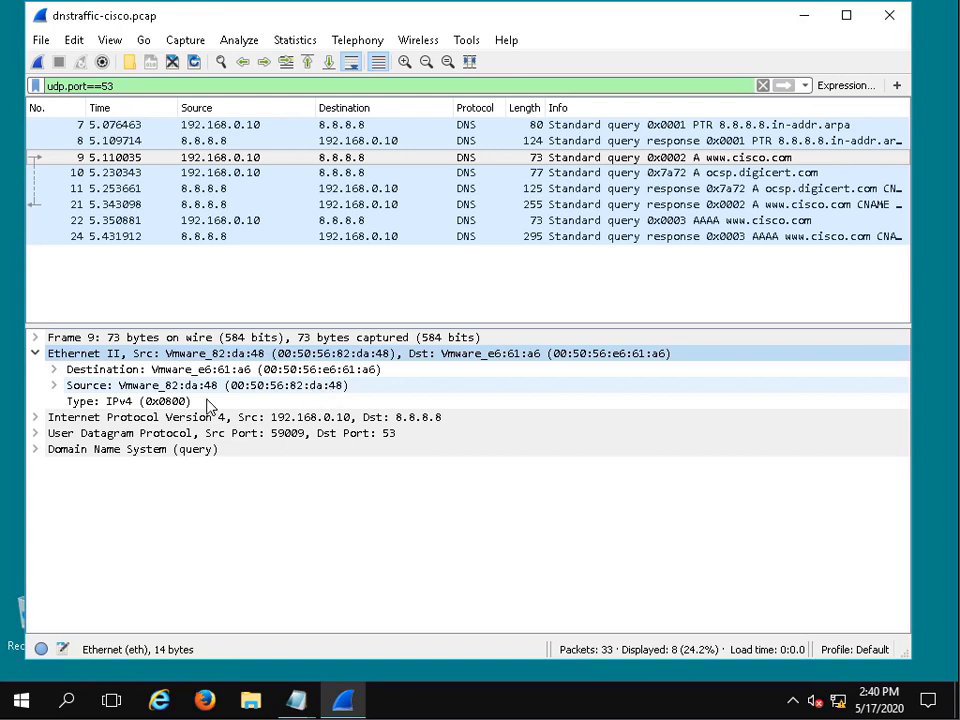
{"action": "left_click", "coordinate": [145, 421]}
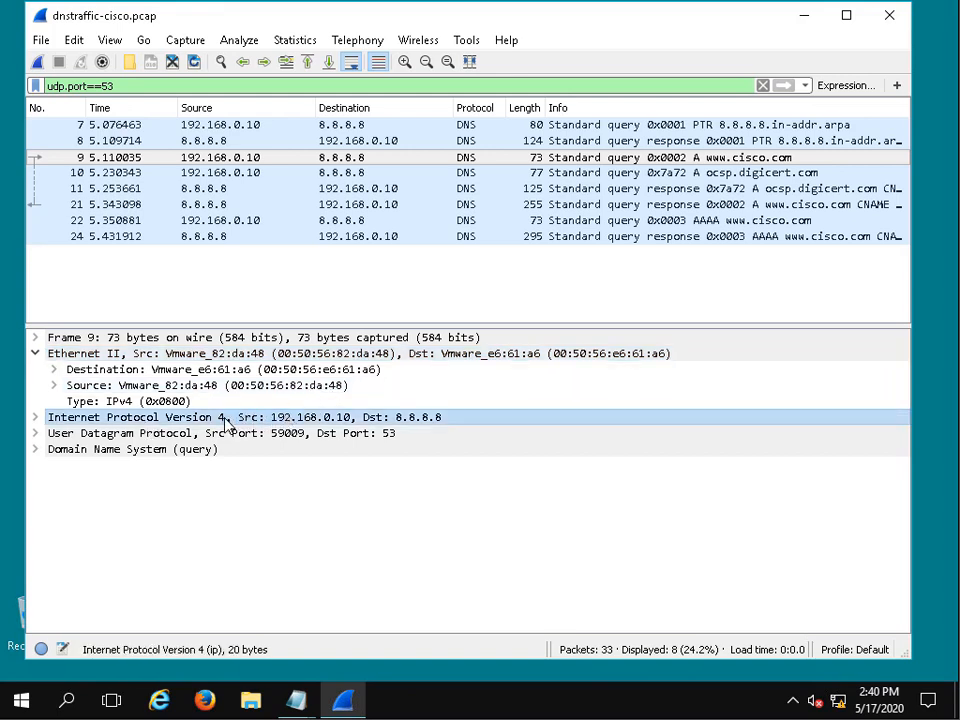
{"action": "left_click", "coordinate": [40, 419]}
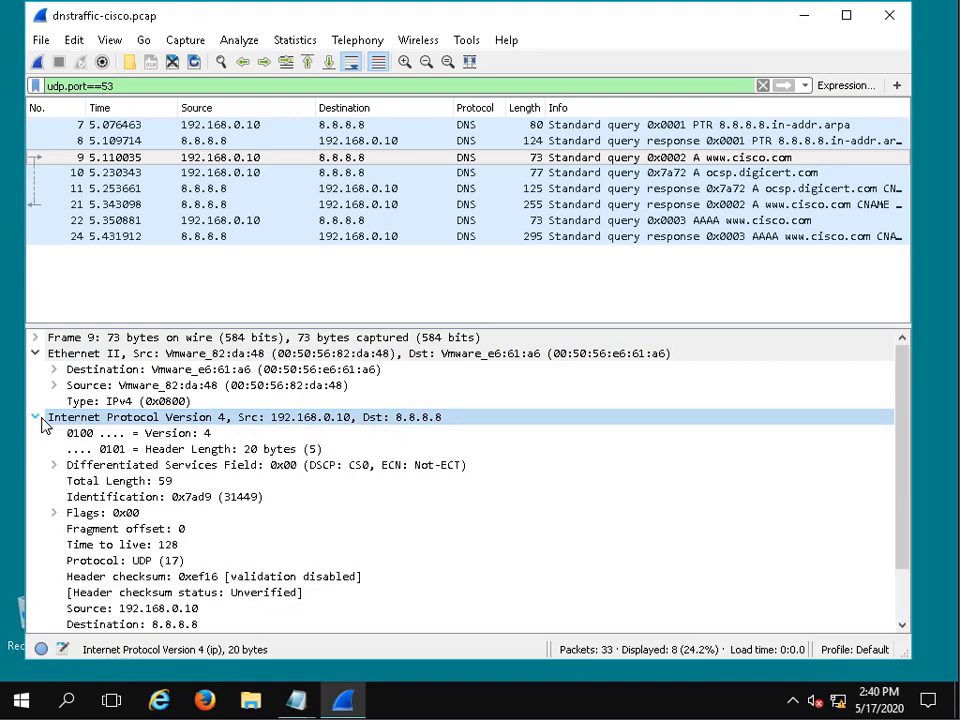
{"action": "scroll", "coordinate": [175, 430], "scroll_direction": "down", "scroll_amount": 2}
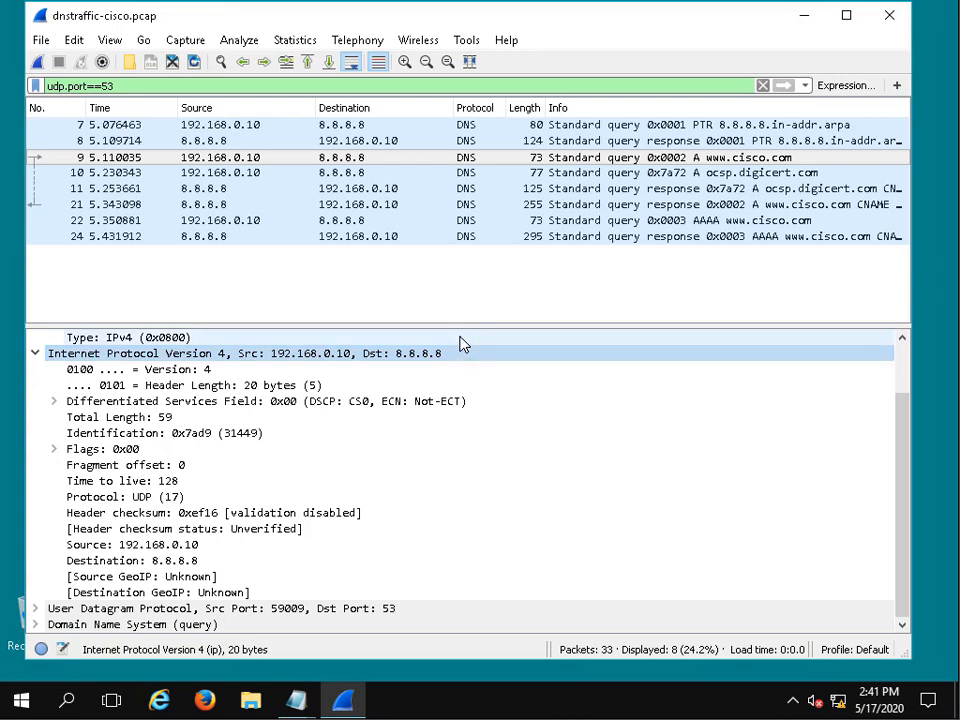
- Open Command Prompt and run ipconfig /all to list the computer's network configuration
{"action": "left_click", "coordinate": [22, 702]}
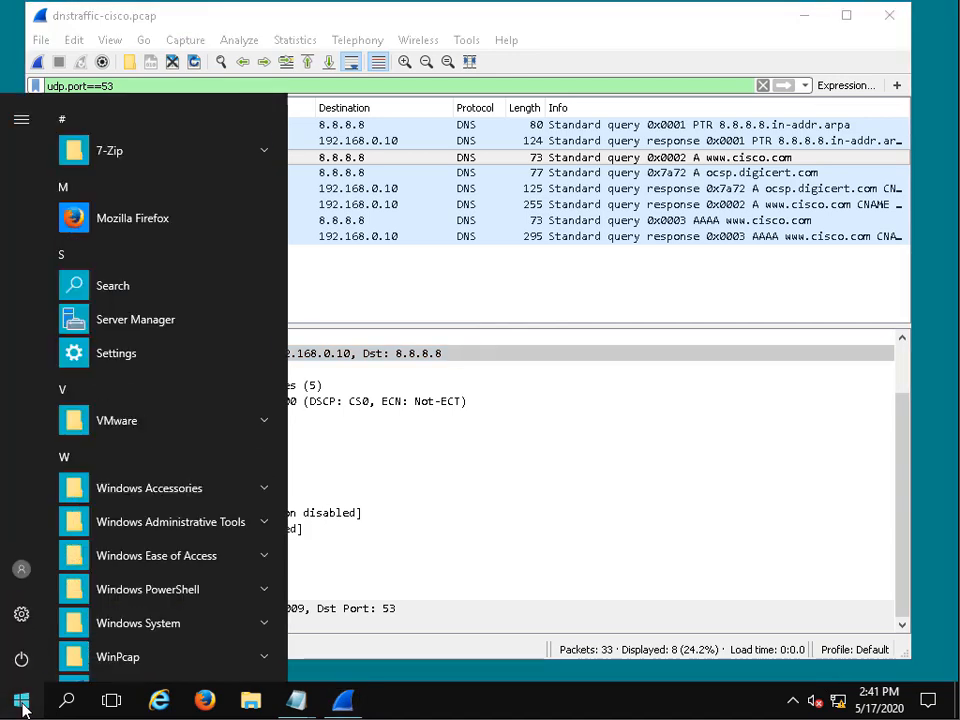
{"action": "type", "text": "cmd"}
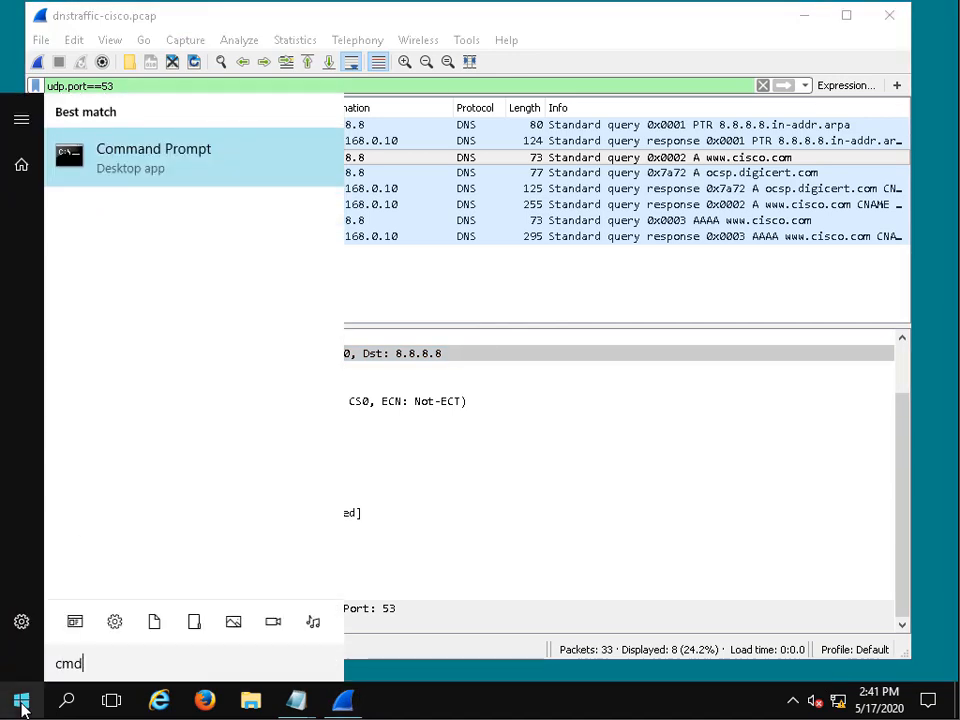
{"action": "left_click", "coordinate": [189, 176]}
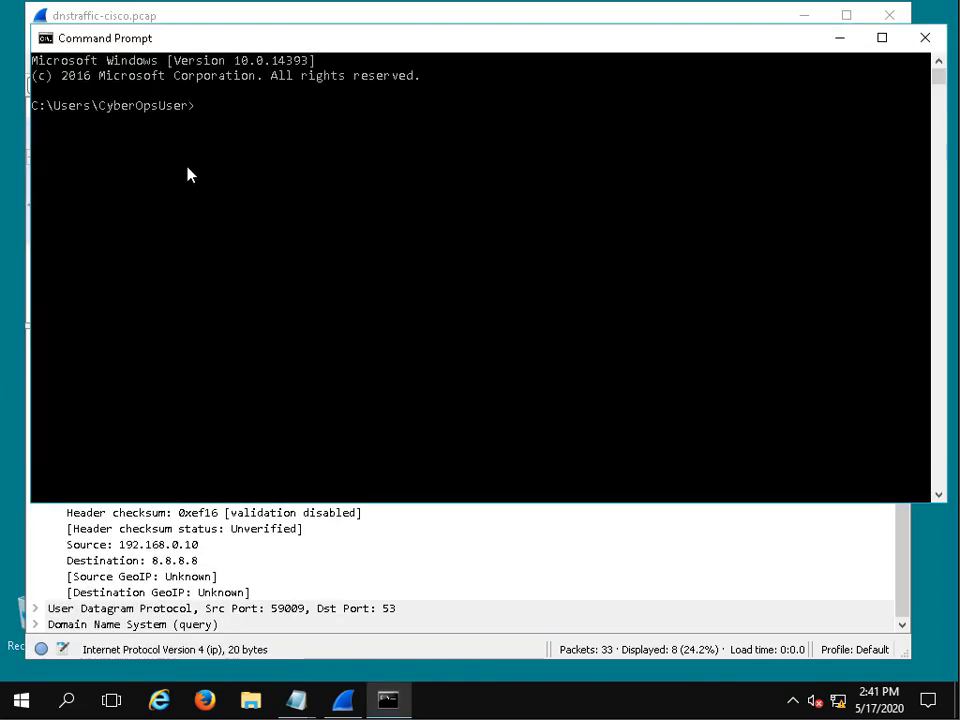
{"action": "type", "text": "ipconfig /all"}
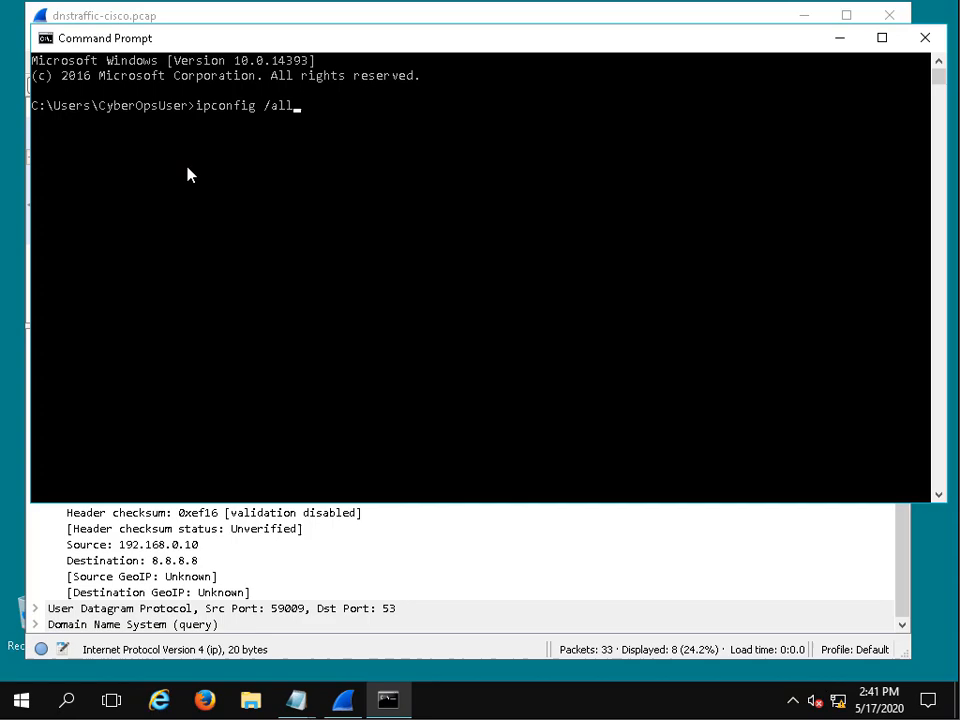
{"action": "key", "text": "Return"}
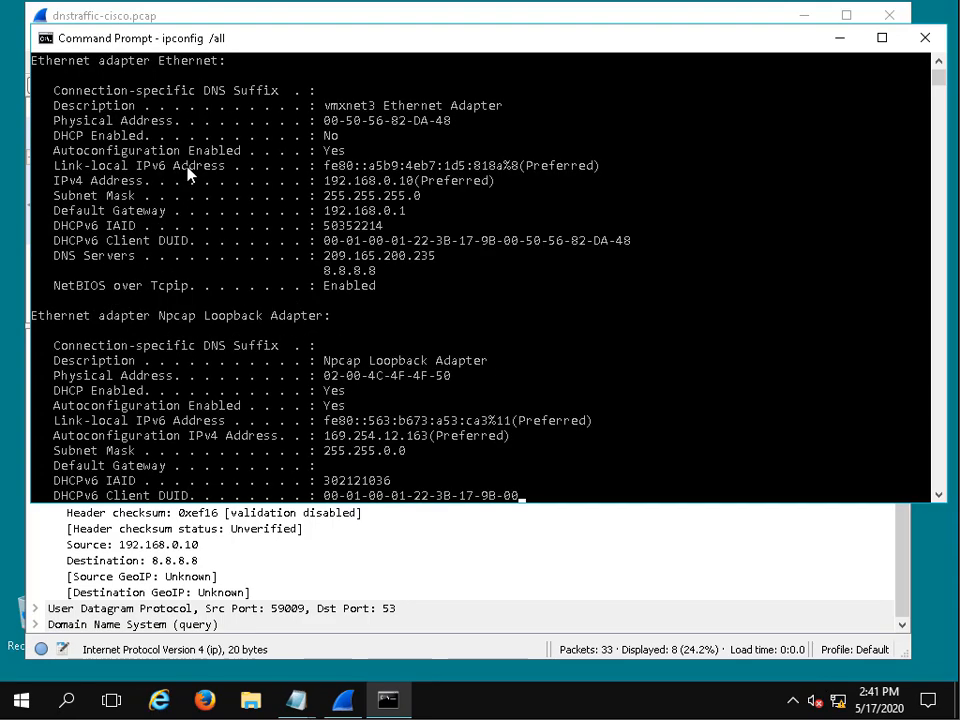
- Find the Ethernet adapter's physical address in the ipconfig output and highlight its last two octets
{"action": "scroll", "coordinate": [270, 230], "scroll_direction": "up", "scroll_amount": 7}
{"action": "scroll", "coordinate": [270, 230], "scroll_direction": "up", "scroll_amount": 2}
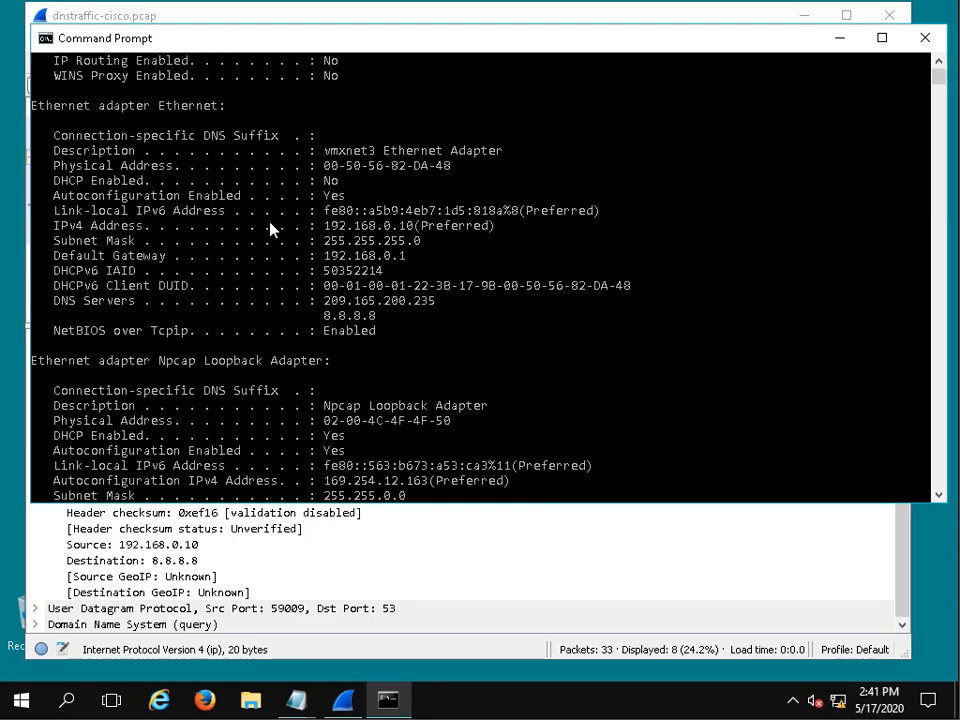
{"action": "scroll", "coordinate": [270, 230], "scroll_direction": "up", "scroll_amount": 1}
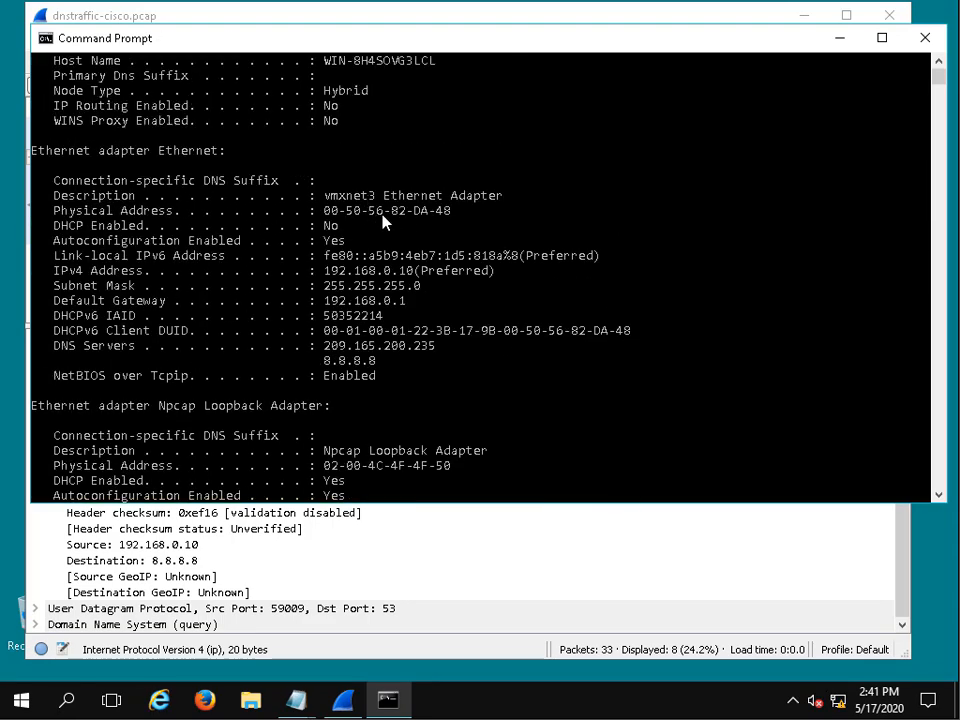
{"action": "left_click_drag", "start_coordinate": [414, 214], "coordinate": [453, 213]}
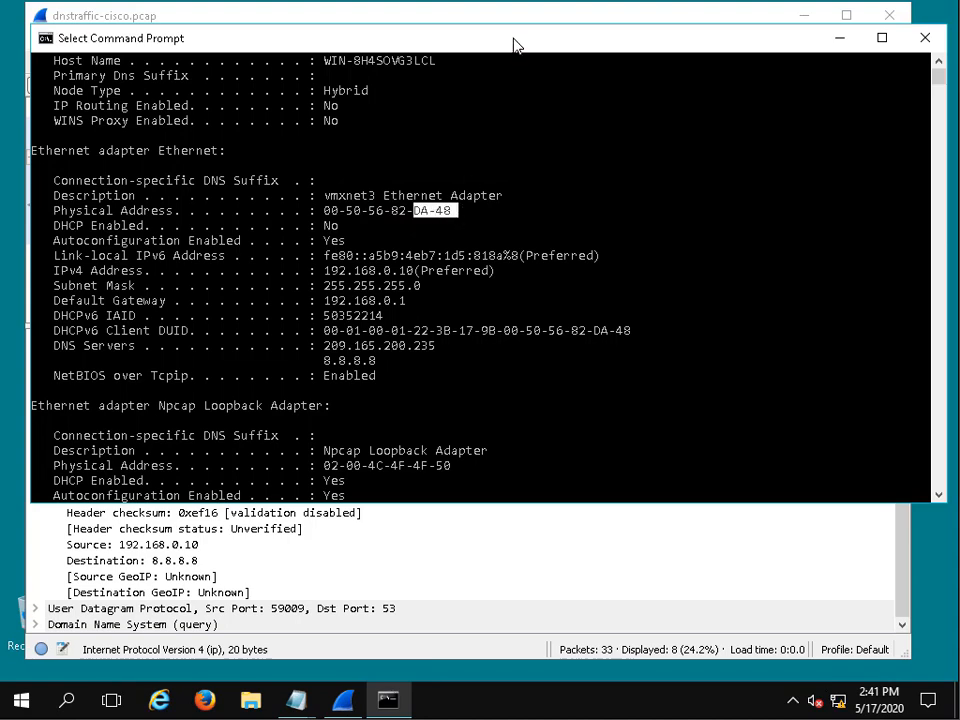
- Move the Command Prompt window lower, then switch to Wireshark and check the source MAC address in packet 9's Ethernet II details
{"action": "left_click_drag", "start_coordinate": [515, 45], "coordinate": [506, 320]}
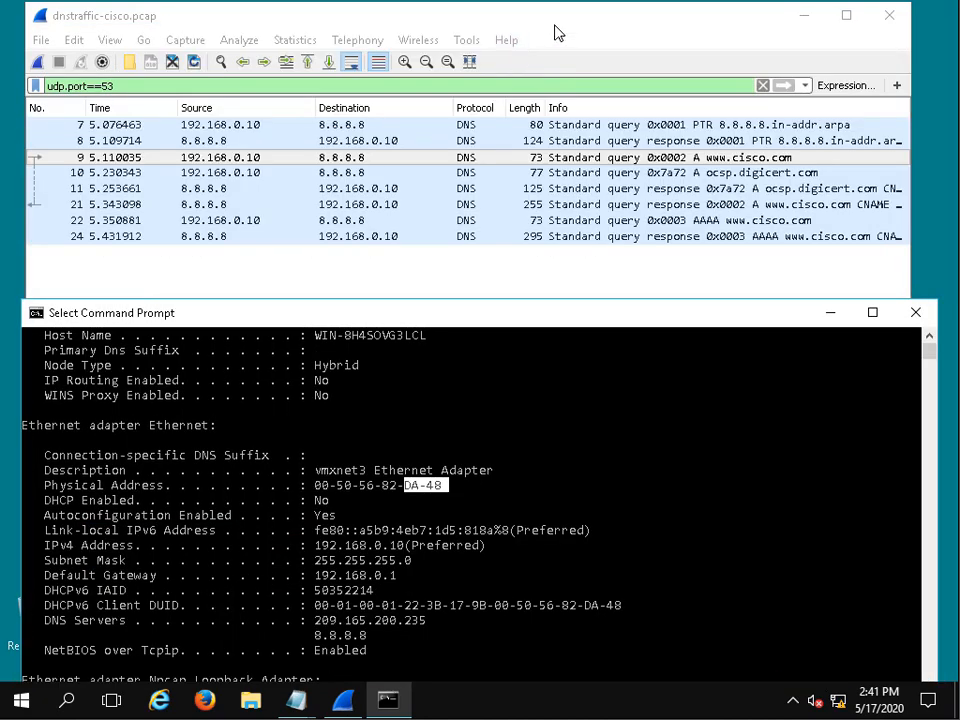
{"action": "left_click", "coordinate": [558, 33]}
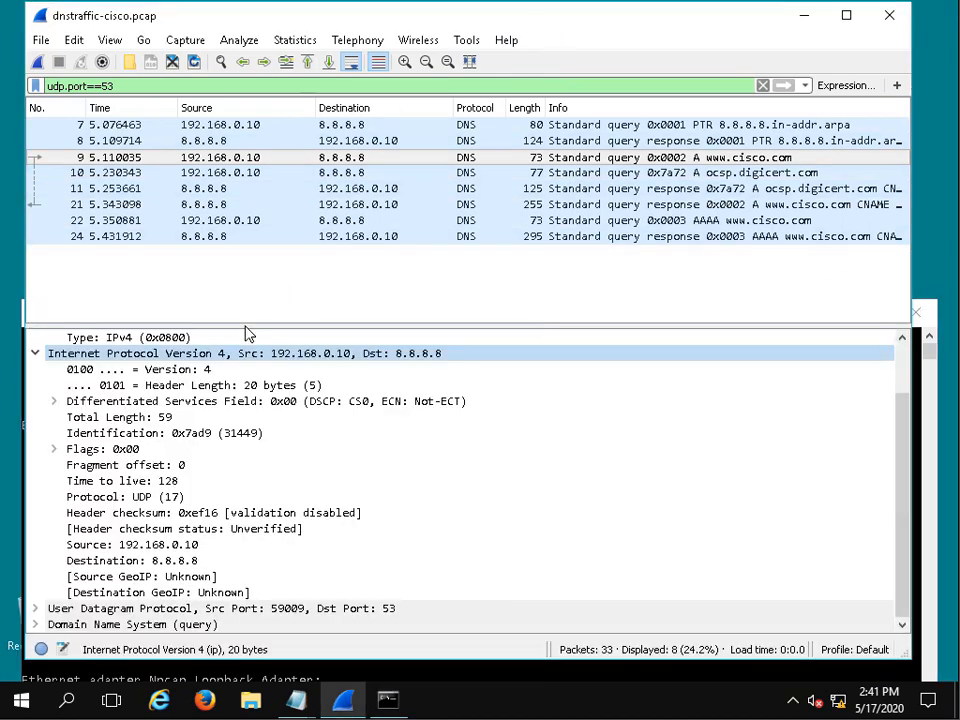
{"action": "scroll", "coordinate": [260, 364], "scroll_direction": "up", "scroll_amount": 2}
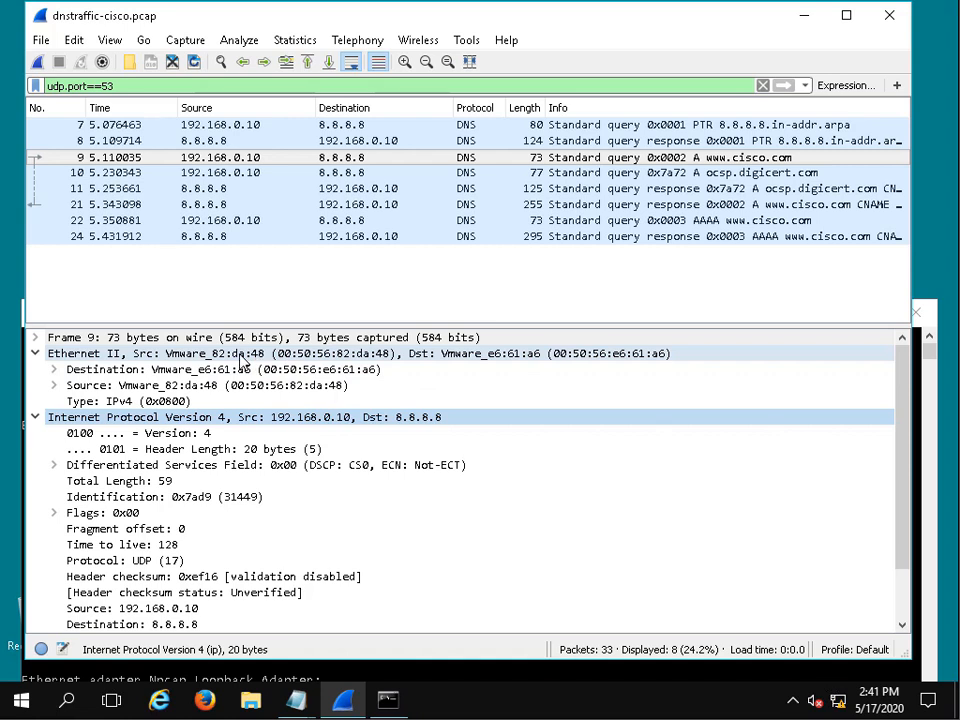
- Select packet 9's Ethernet II header to check its MAC addresses and collapse the Internet Protocol Version 4 details
{"action": "left_click", "coordinate": [280, 354]}
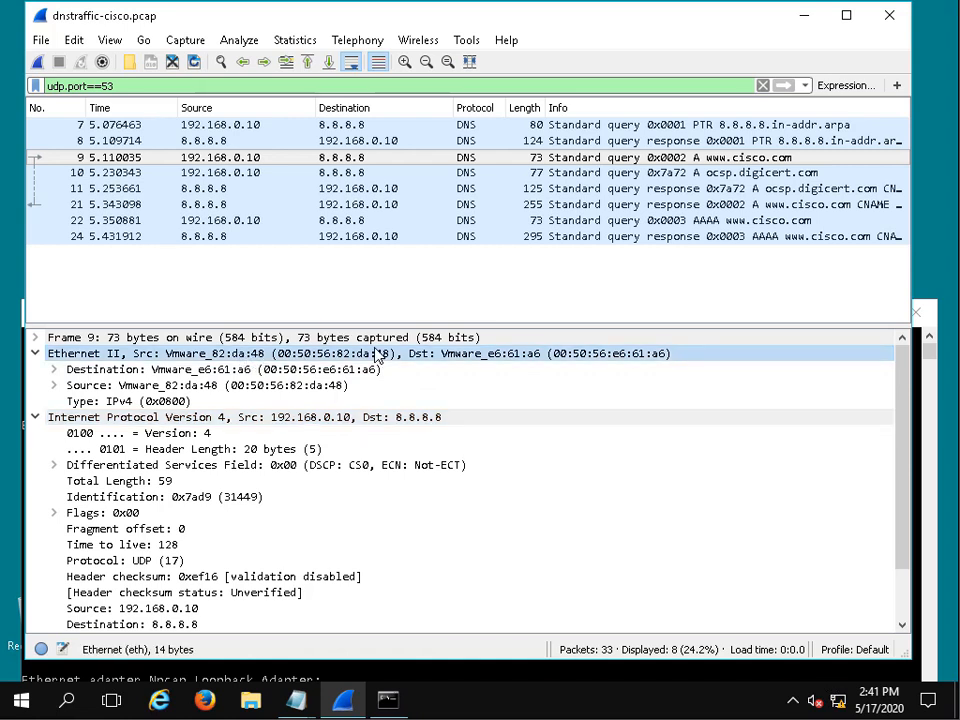
{"action": "scroll", "coordinate": [296, 465], "scroll_direction": "down", "scroll_amount": 2}
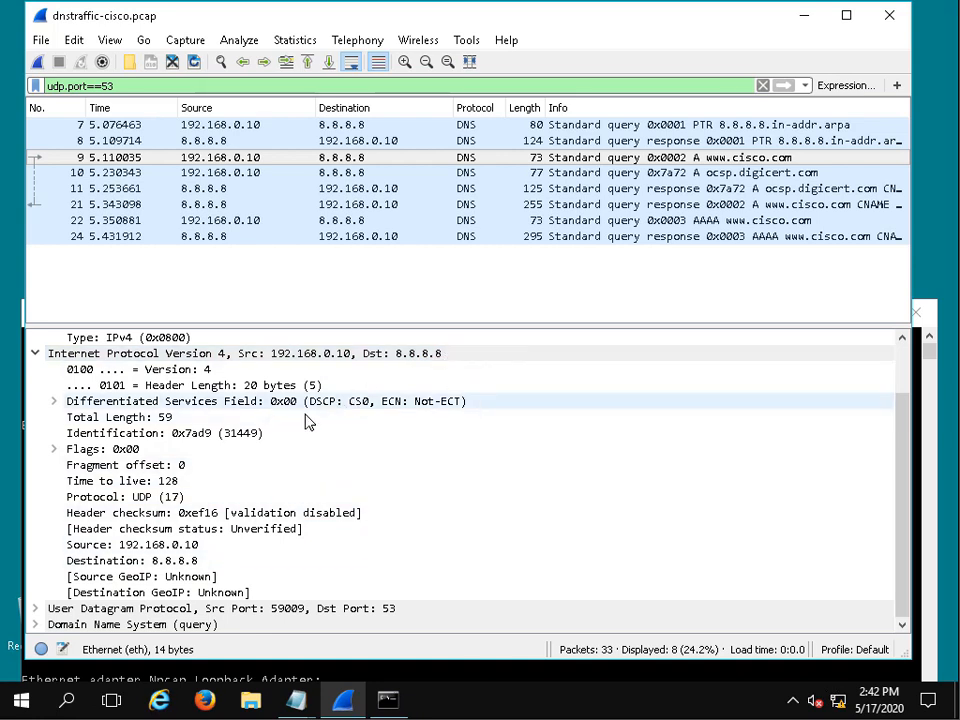
{"action": "left_click", "coordinate": [35, 354]}
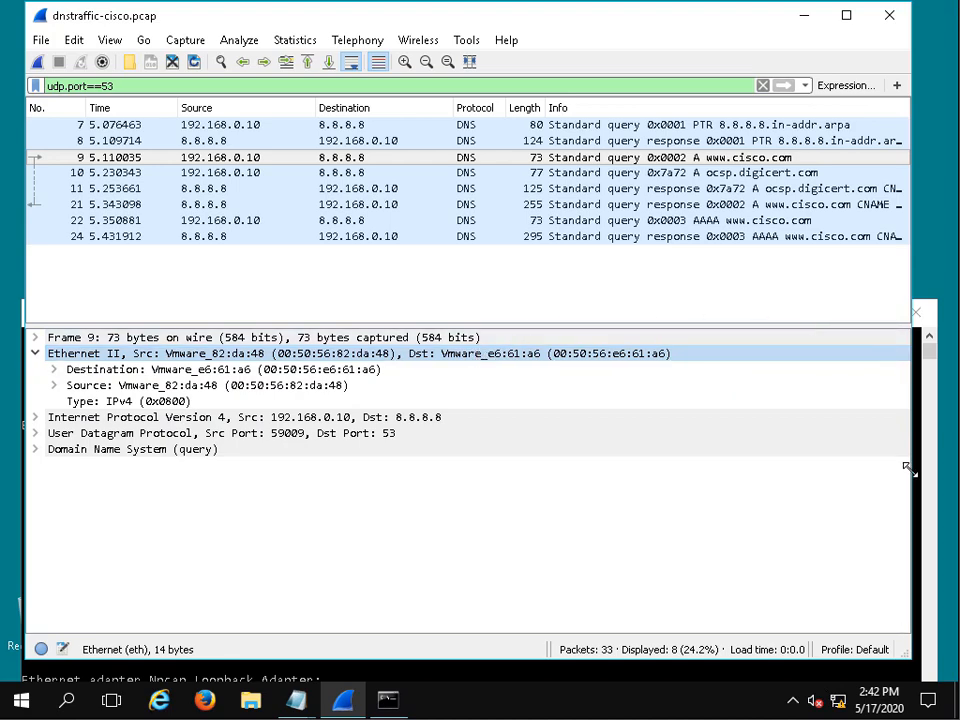
- Switch to Command Prompt and run arp -a to list the computer's ARP cache
{"action": "left_click", "coordinate": [925, 400]}
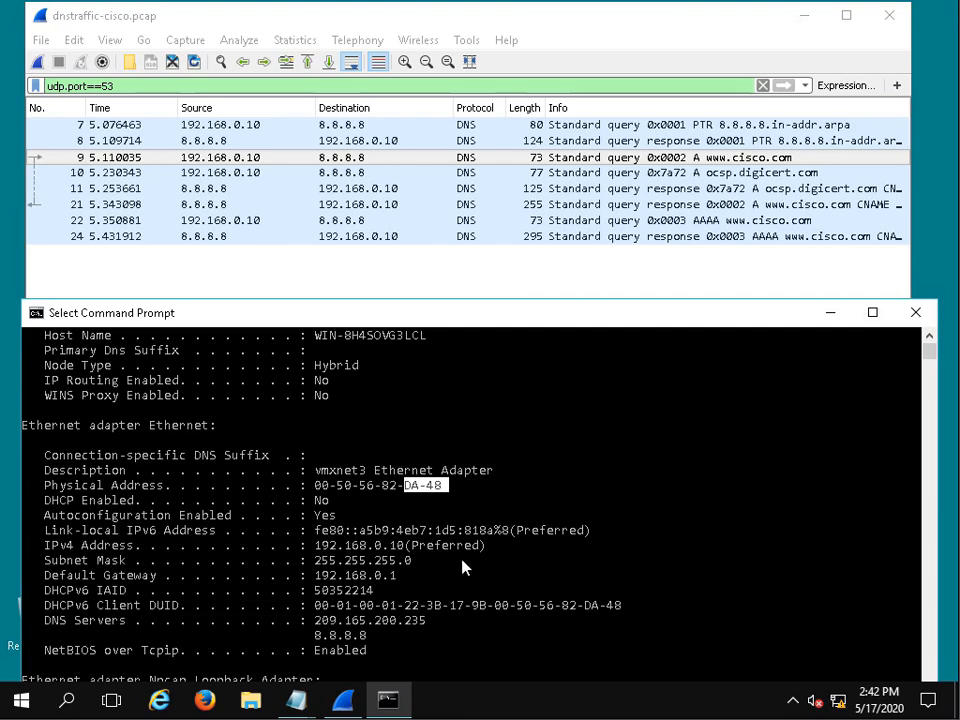
{"action": "scroll", "coordinate": [493, 634], "scroll_direction": "down", "scroll_amount": 5}
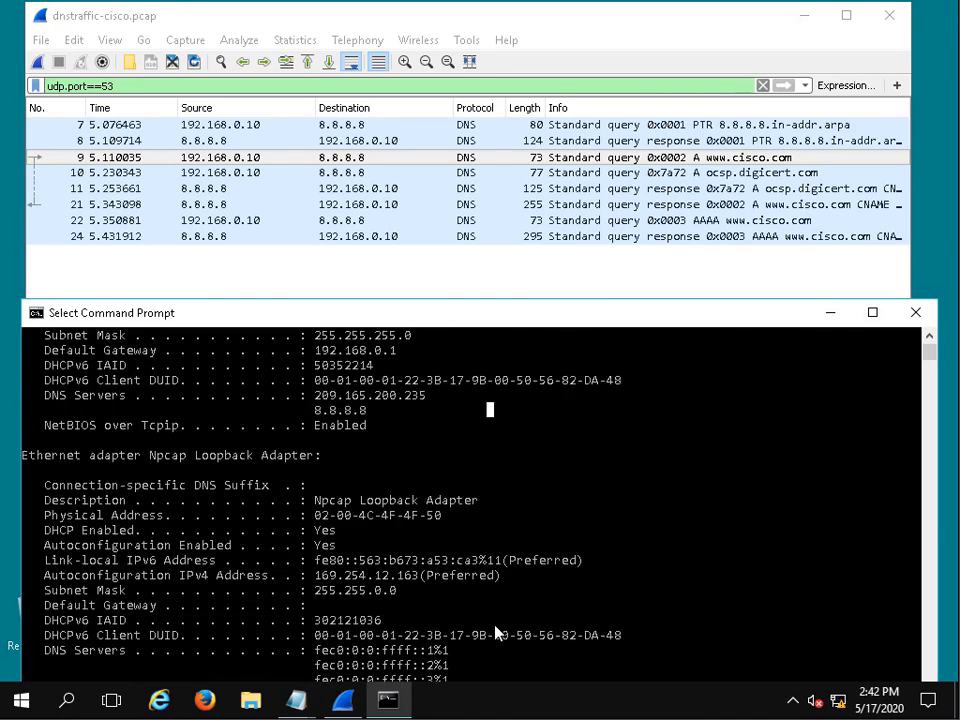
{"action": "scroll", "coordinate": [496, 622], "scroll_direction": "down", "scroll_amount": 8}
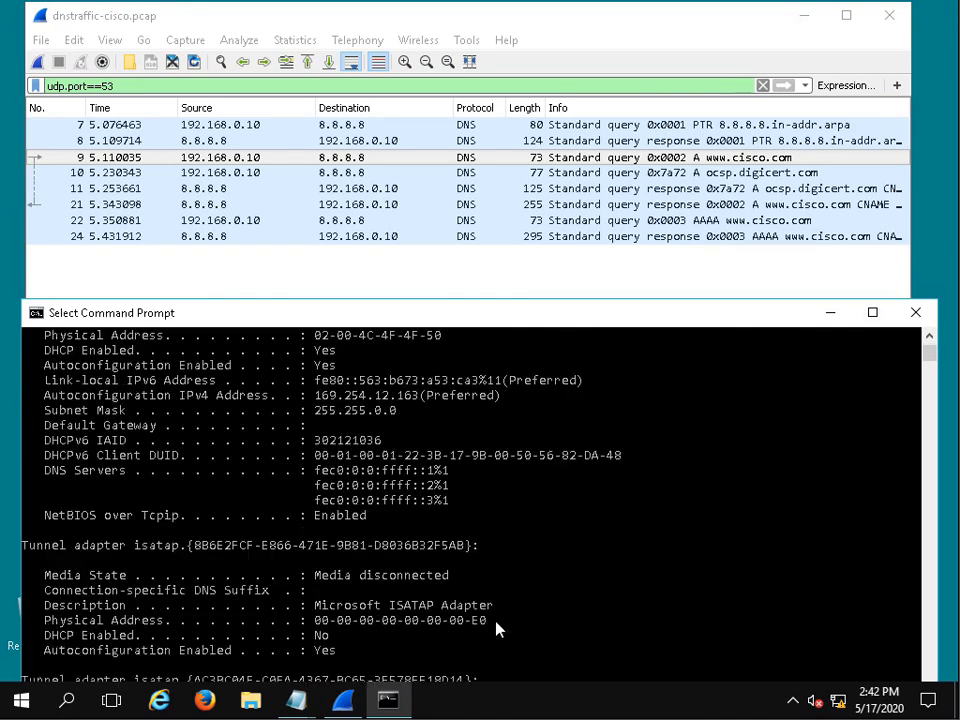
{"action": "scroll", "coordinate": [497, 608], "scroll_direction": "up", "scroll_amount": 2}
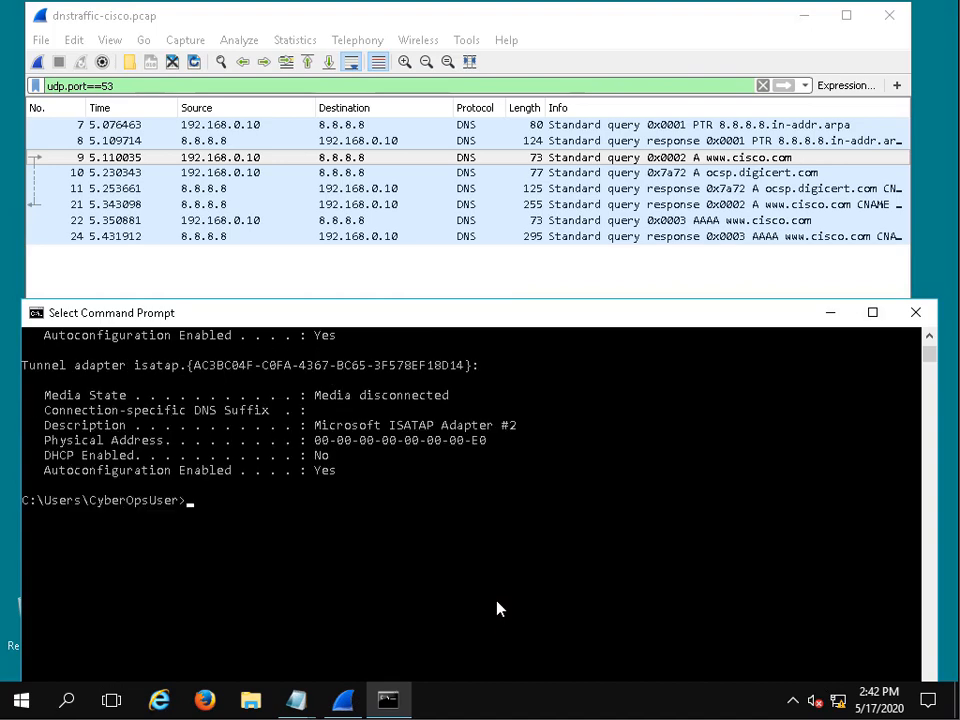
{"action": "type", "text": "arp -a"}
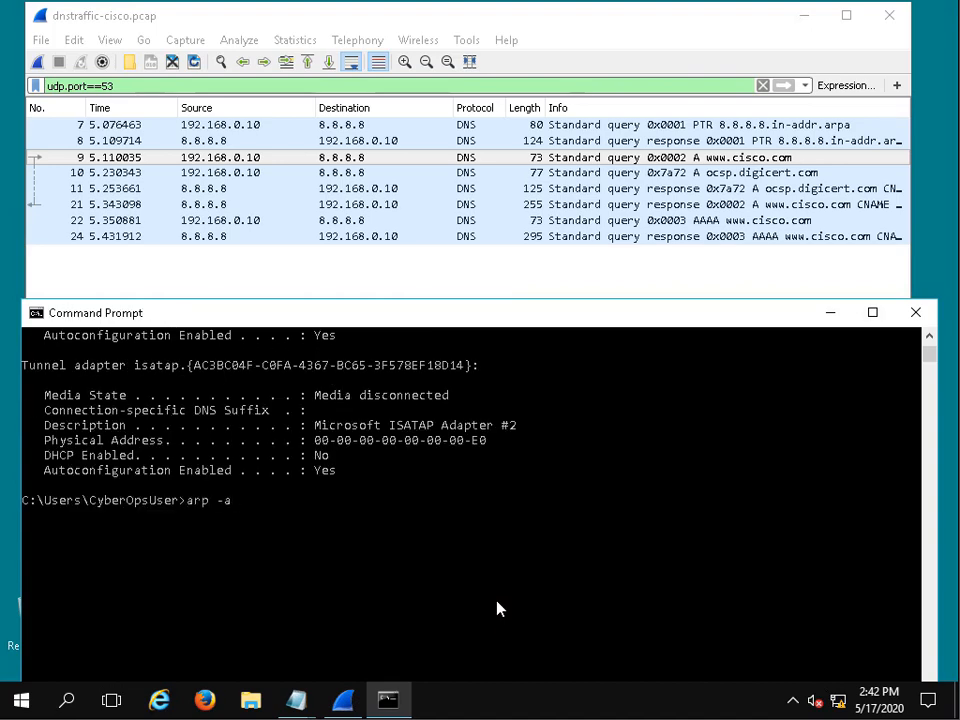
{"action": "key", "text": "Return"}
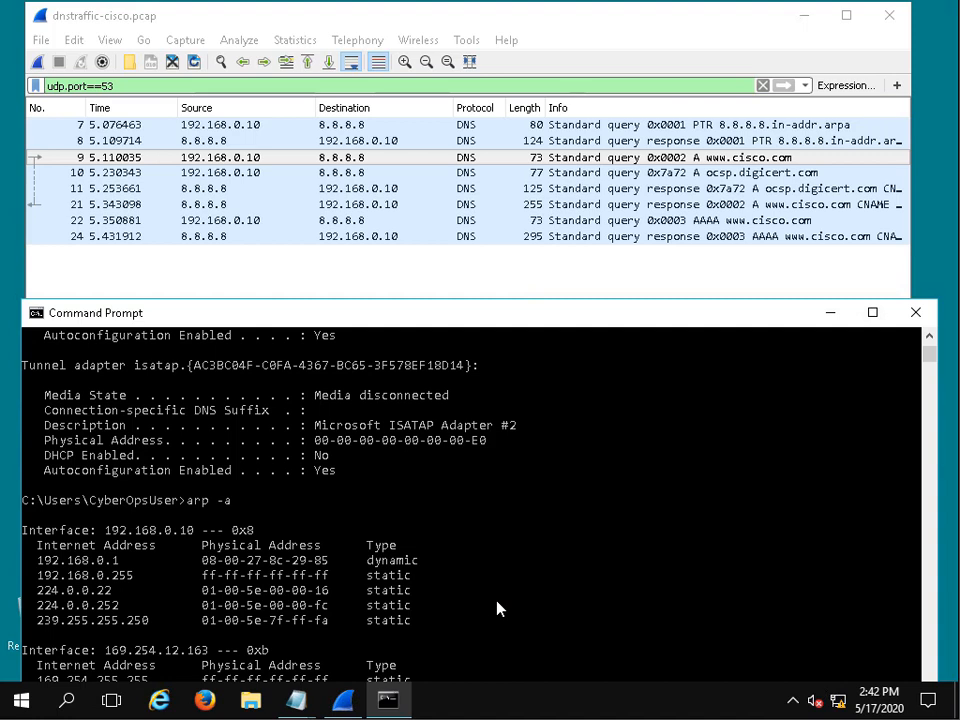
- Find the default gateway 192.168.0.1 in the ARP table and highlight the end of its physical address
{"action": "scroll", "coordinate": [497, 608], "scroll_direction": "down", "scroll_amount": 3}
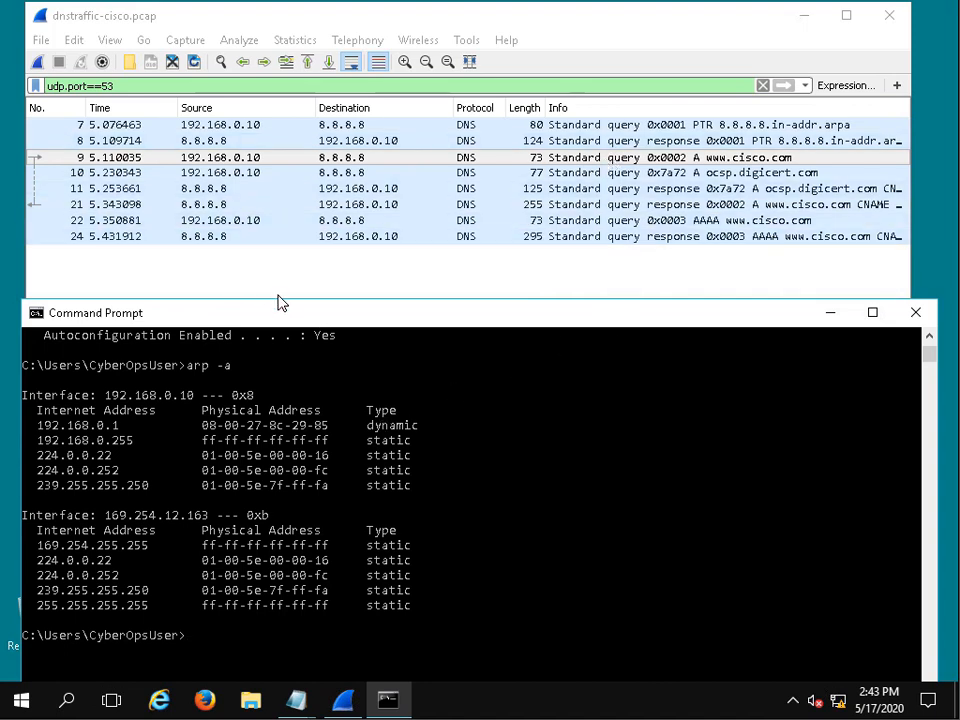
{"action": "left_click_drag", "start_coordinate": [33, 426], "coordinate": [160, 430]}
{"action": "mouse_move", "coordinate": [338, 427]}
{"action": "left_mouse_down"}
{"action": "mouse_move", "coordinate": [321, 443]}
{"action": "mouse_move", "coordinate": [332, 435]}
{"action": "mouse_move", "coordinate": [320, 431]}
{"action": "left_mouse_up"}
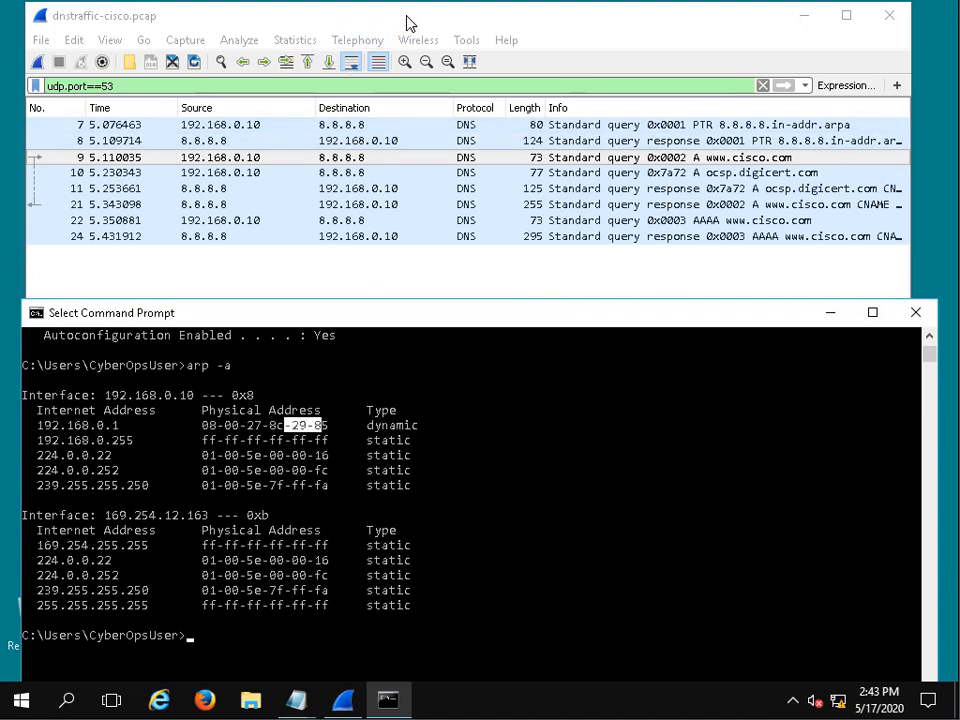
- Switch back to Wireshark and expand packet 9's Domain Name System (query) section and its Flags
{"action": "left_click", "coordinate": [628, 27]}
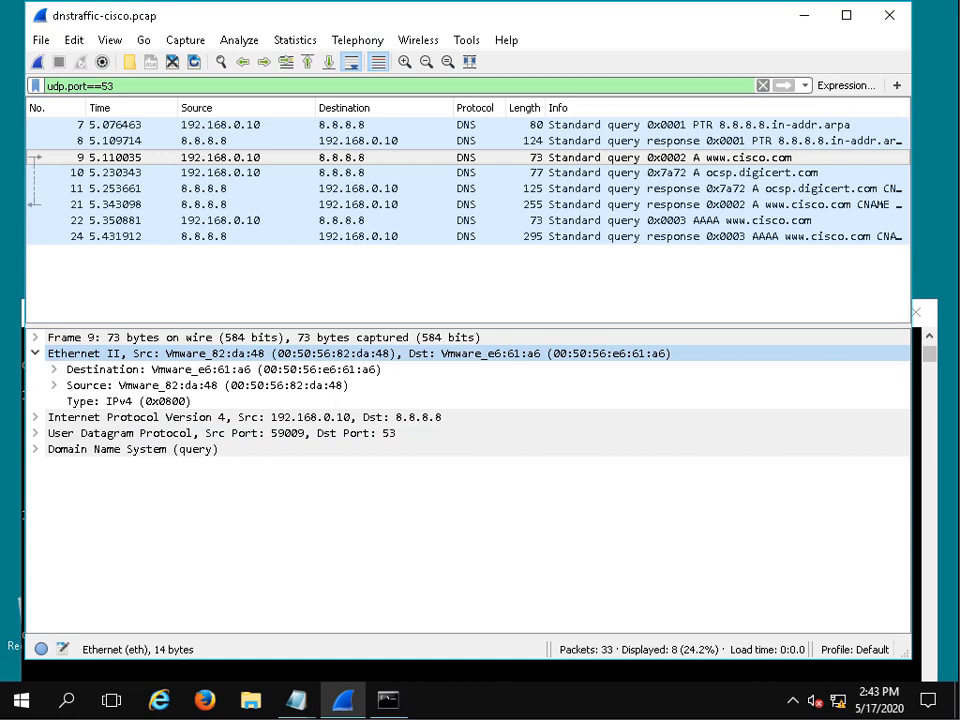
{"action": "left_click", "coordinate": [36, 451]}
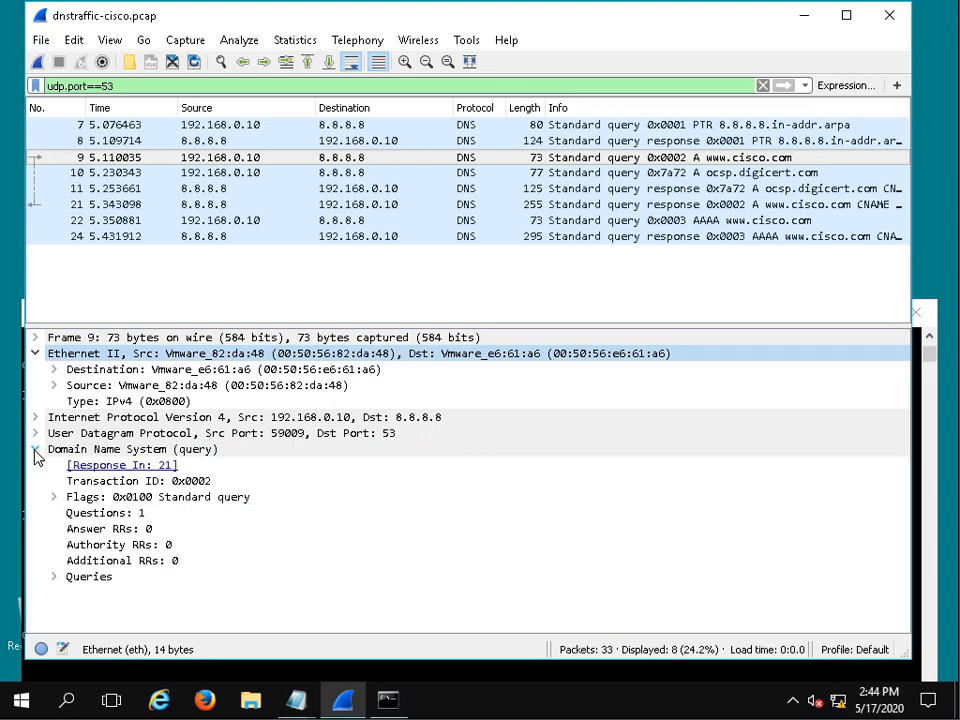
{"action": "left_click", "coordinate": [55, 498]}
{"action": "scroll", "coordinate": [60, 501], "scroll_direction": "down", "scroll_amount": 1}
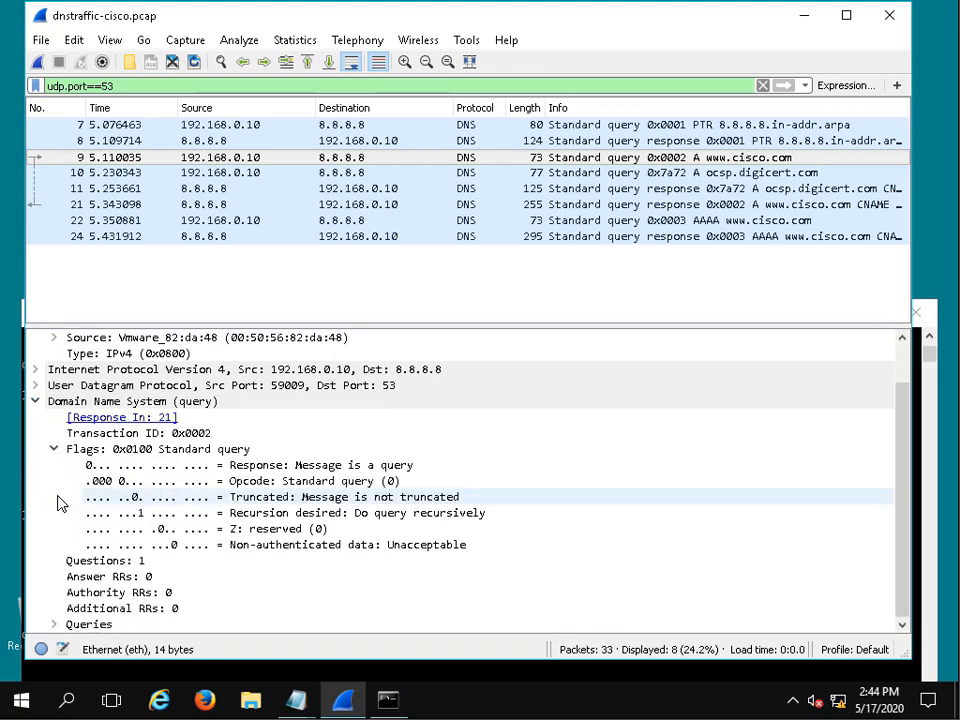
{"action": "left_click", "coordinate": [55, 624]}
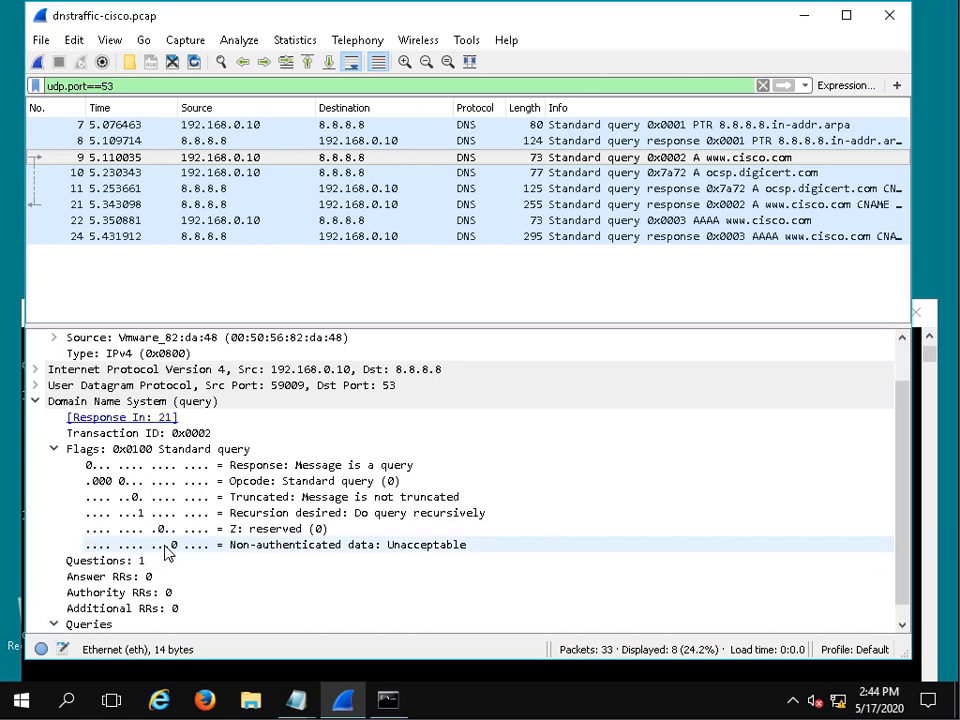
{"action": "scroll", "coordinate": [167, 558], "scroll_direction": "down", "scroll_amount": 1}
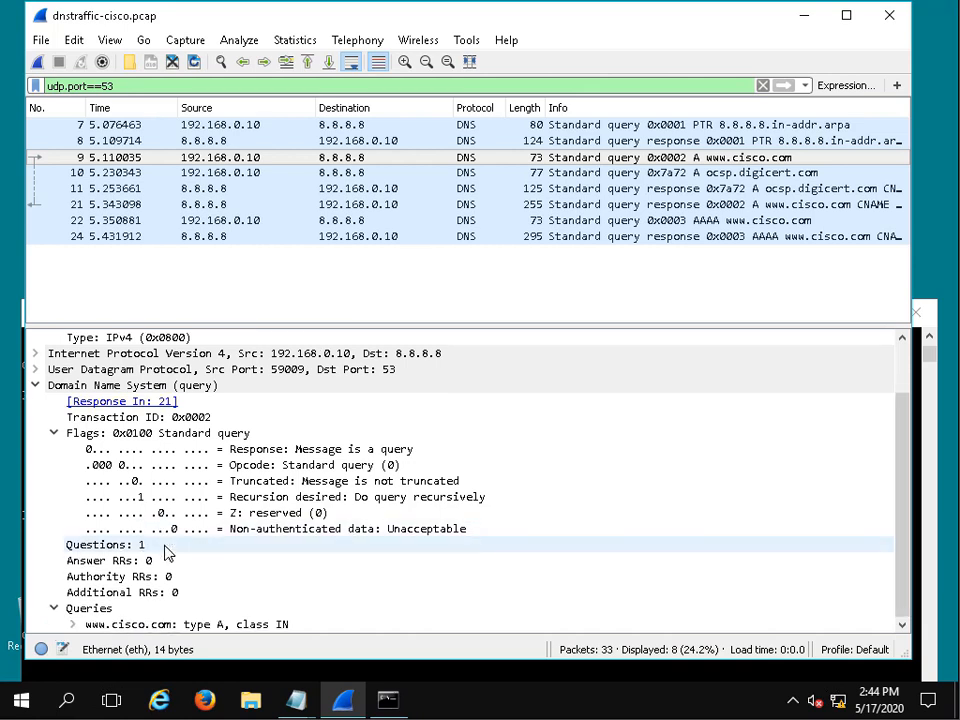
{"action": "left_click", "coordinate": [73, 625]}
{"action": "scroll", "coordinate": [209, 543], "scroll_direction": "down", "scroll_amount": 2}
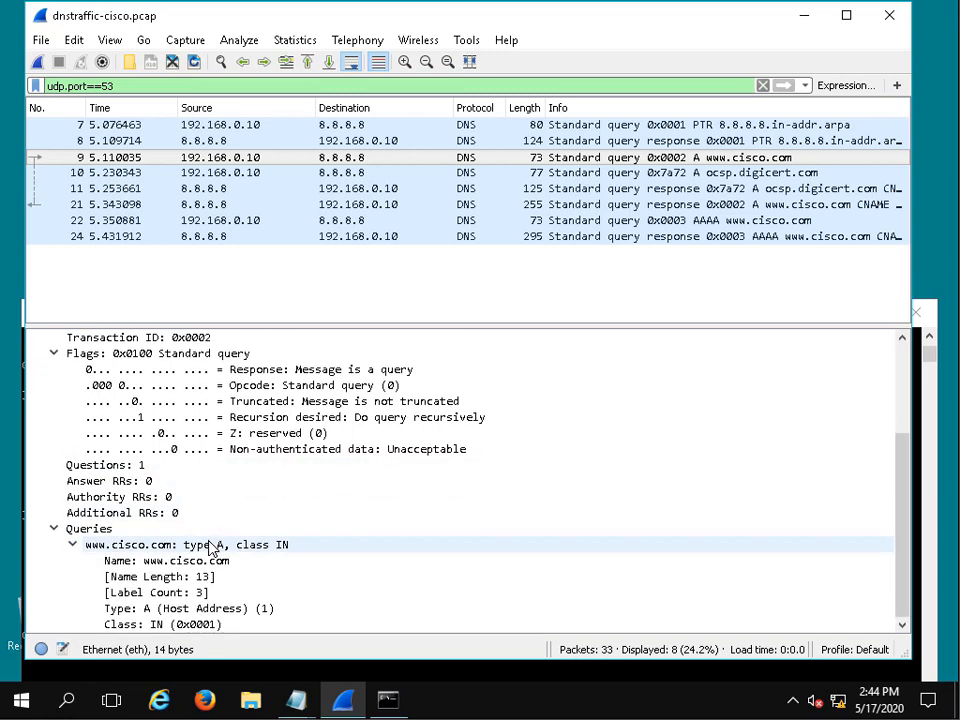
{"action": "scroll", "coordinate": [255, 533], "scroll_direction": "up", "scroll_amount": 2}
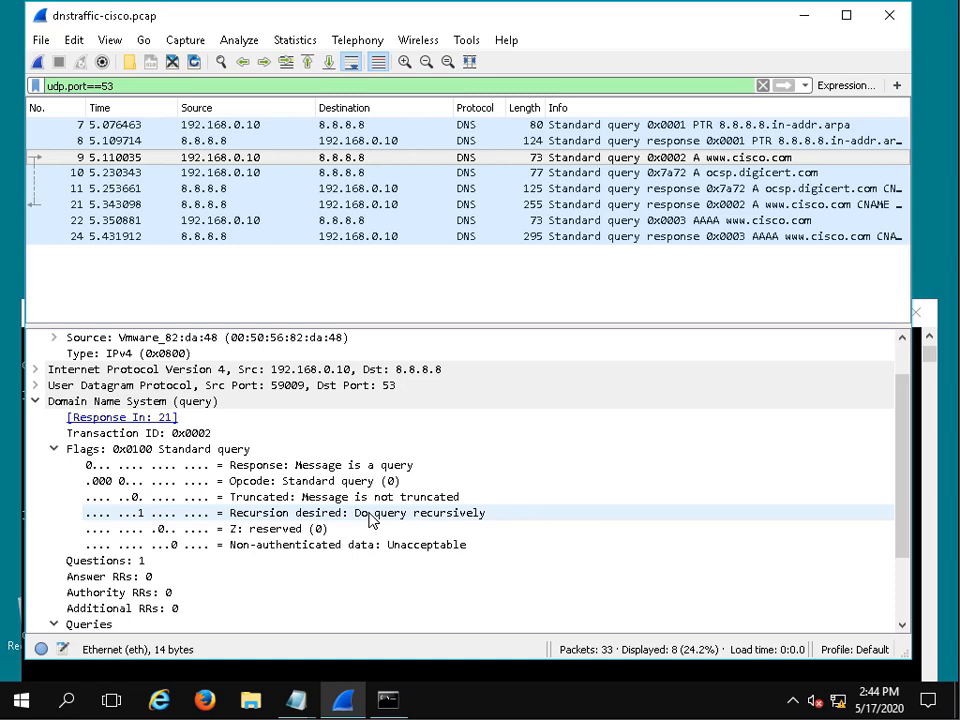
{"action": "scroll", "coordinate": [369, 518], "scroll_direction": "down", "scroll_amount": 2}
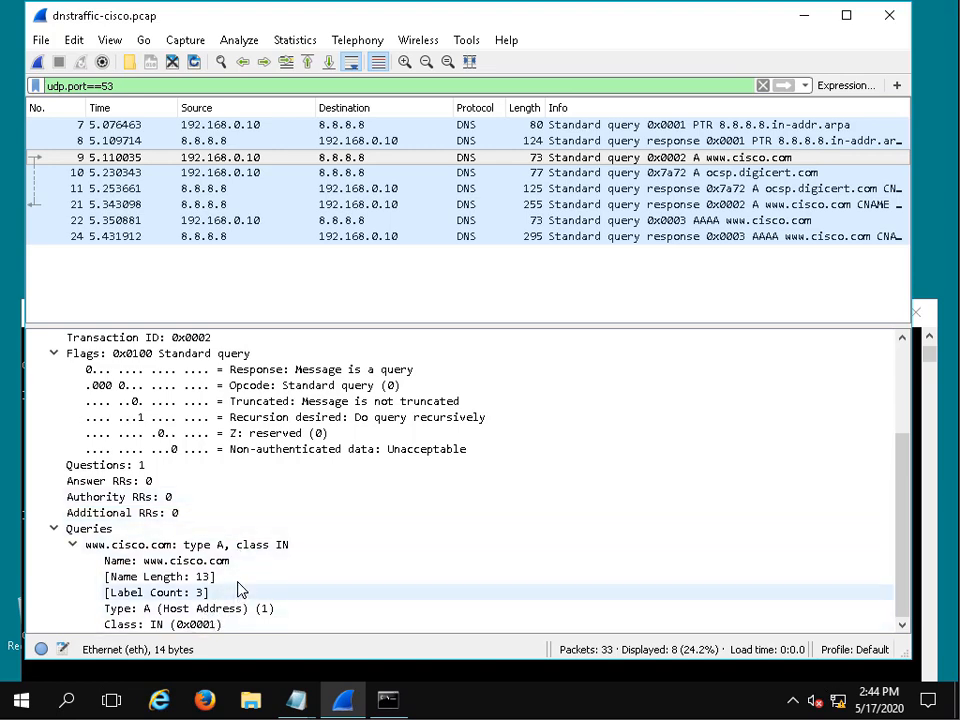
{"action": "scroll", "coordinate": [175, 525], "scroll_direction": "up", "scroll_amount": 2}
{"action": "scroll", "coordinate": [175, 527], "scroll_direction": "up", "scroll_amount": 1}
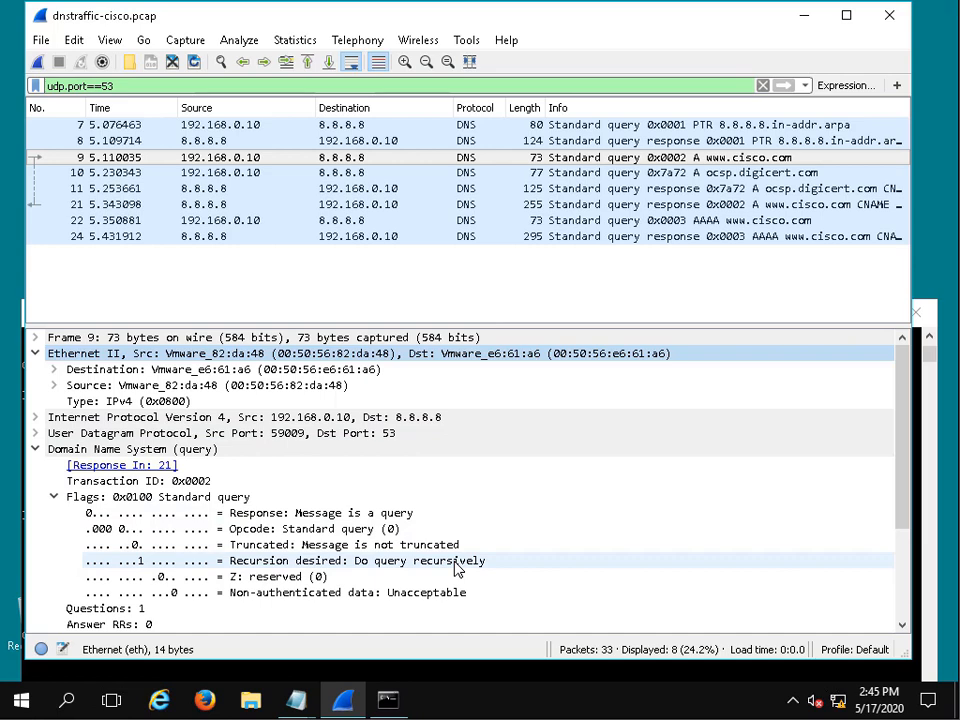
{"action": "scroll", "coordinate": [452, 568], "scroll_direction": "down", "scroll_amount": 3}
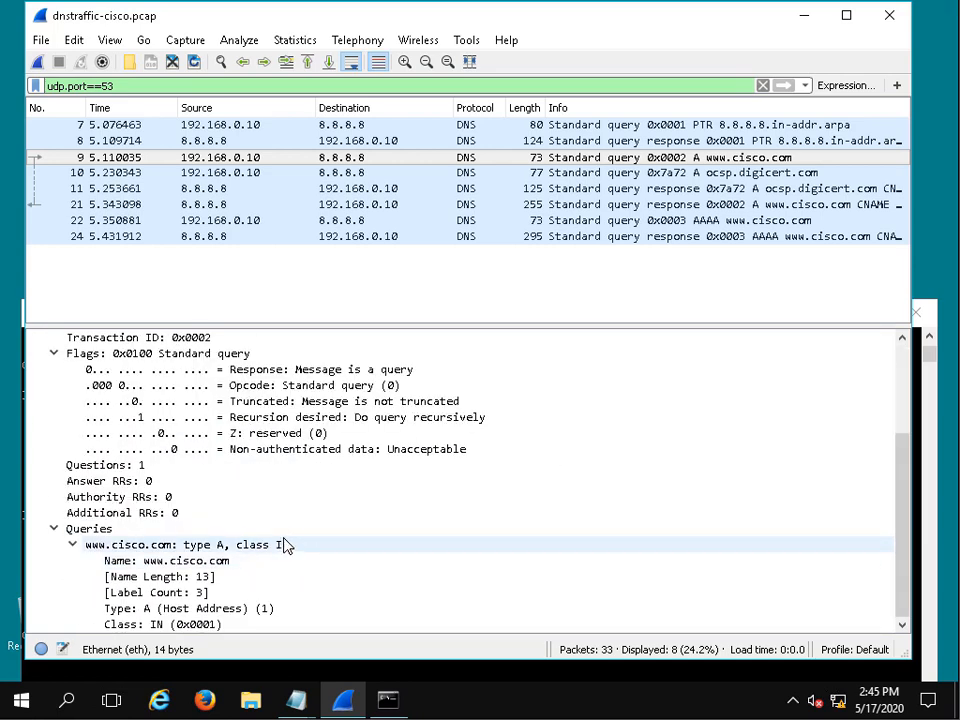
{"action": "scroll", "coordinate": [285, 545], "scroll_direction": "up", "scroll_amount": 3}
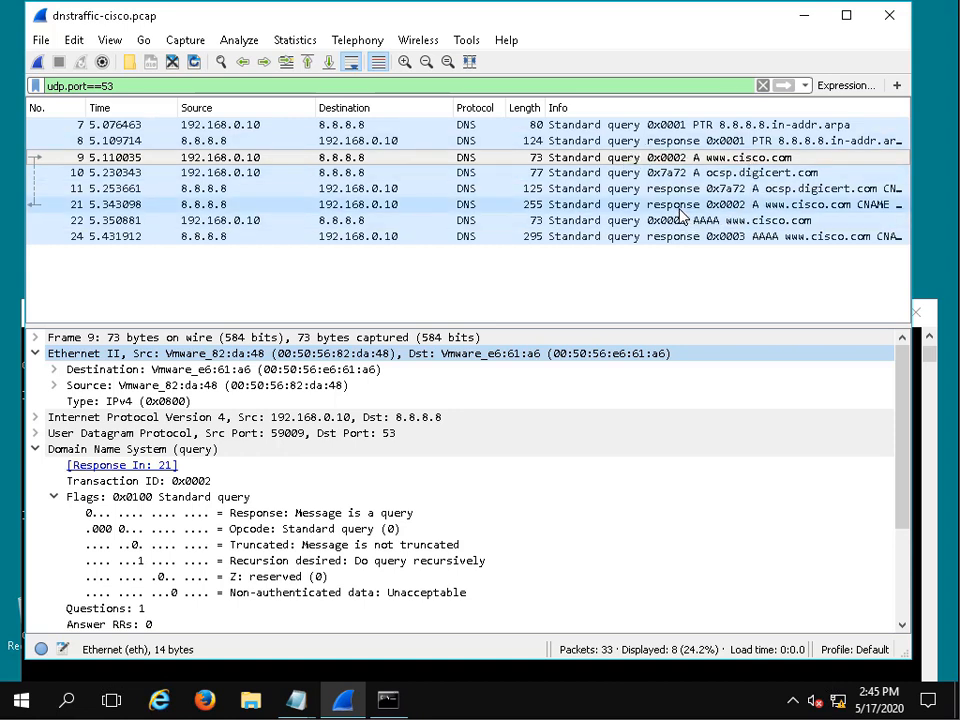
{"action": "left_click", "coordinate": [743, 206]}
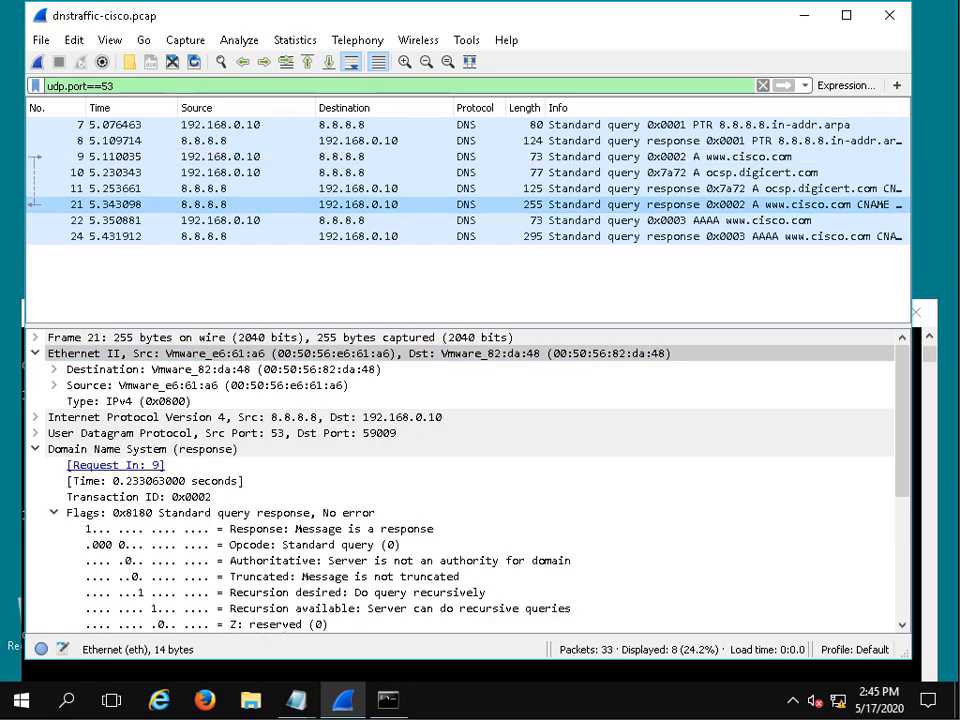
{"action": "left_click", "coordinate": [429, 356]}
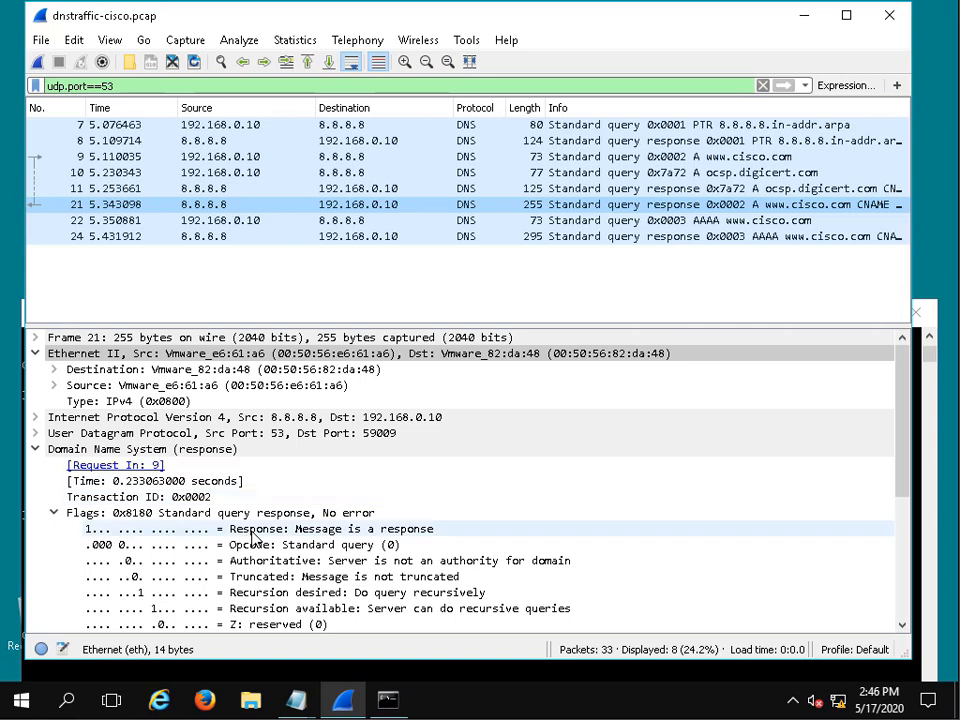
{"action": "scroll", "coordinate": [252, 539], "scroll_direction": "down", "scroll_amount": 1}
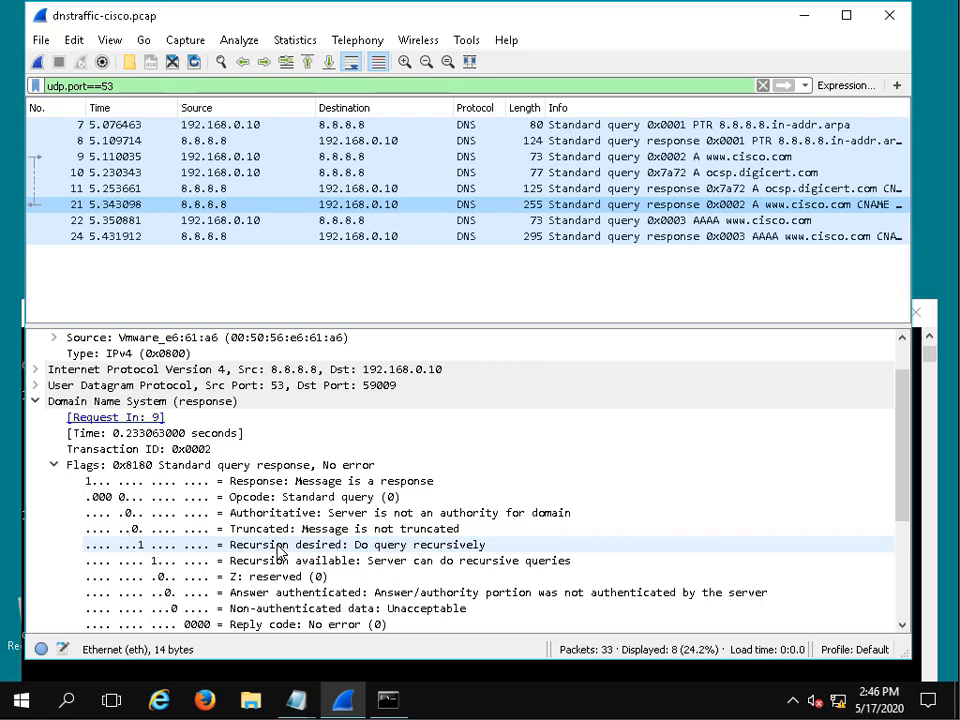
{"action": "scroll", "coordinate": [280, 550], "scroll_direction": "down", "scroll_amount": 2}
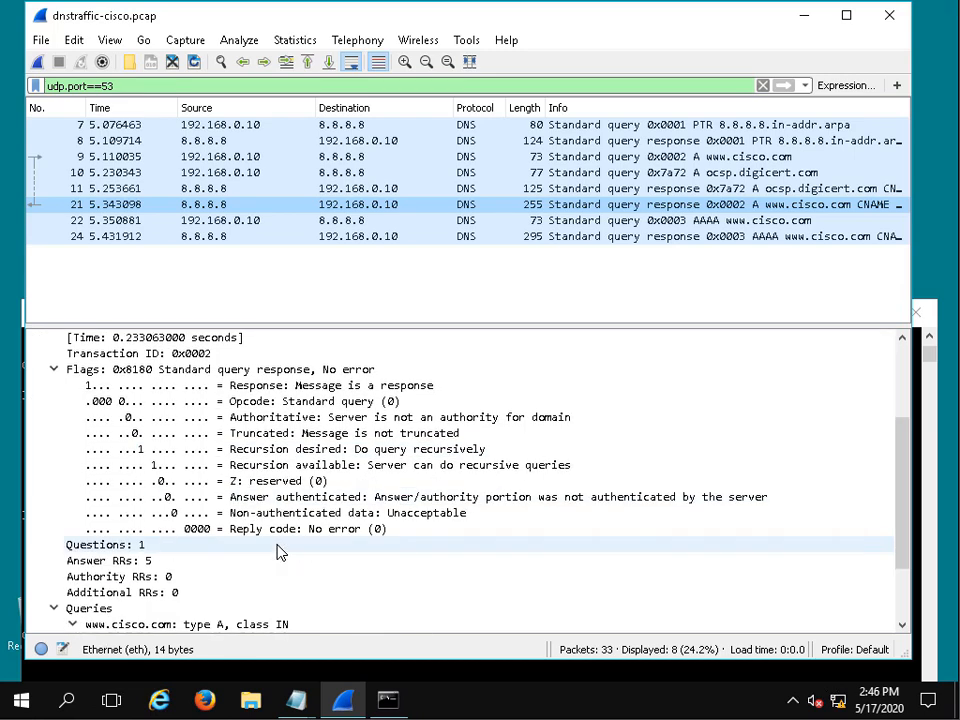
{"action": "scroll", "coordinate": [280, 552], "scroll_direction": "down", "scroll_amount": 2}
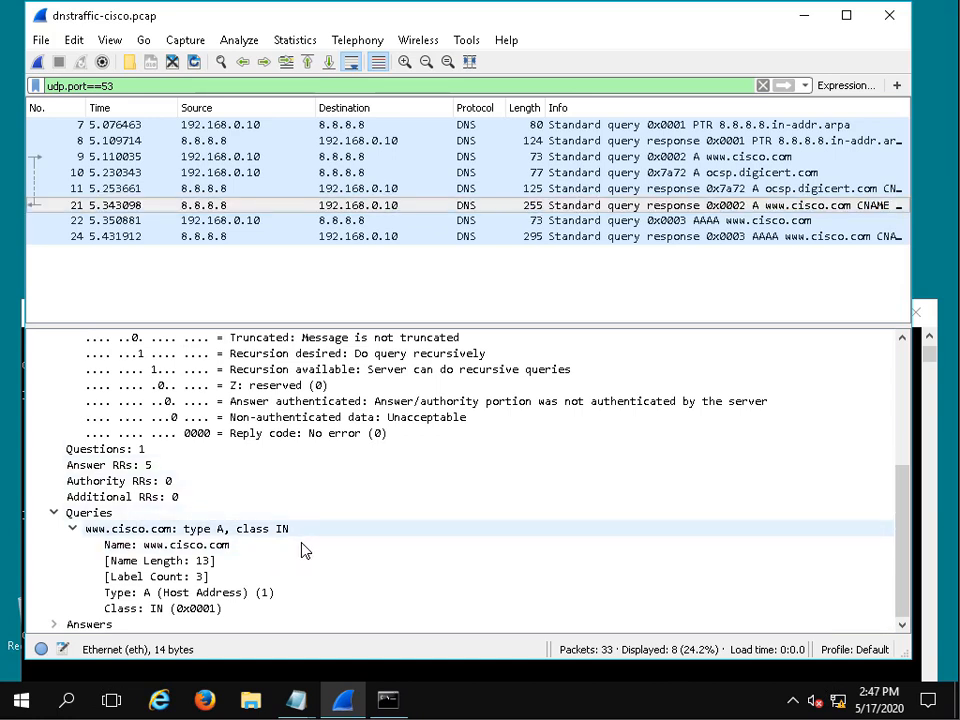
{"action": "left_click", "coordinate": [54, 624]}
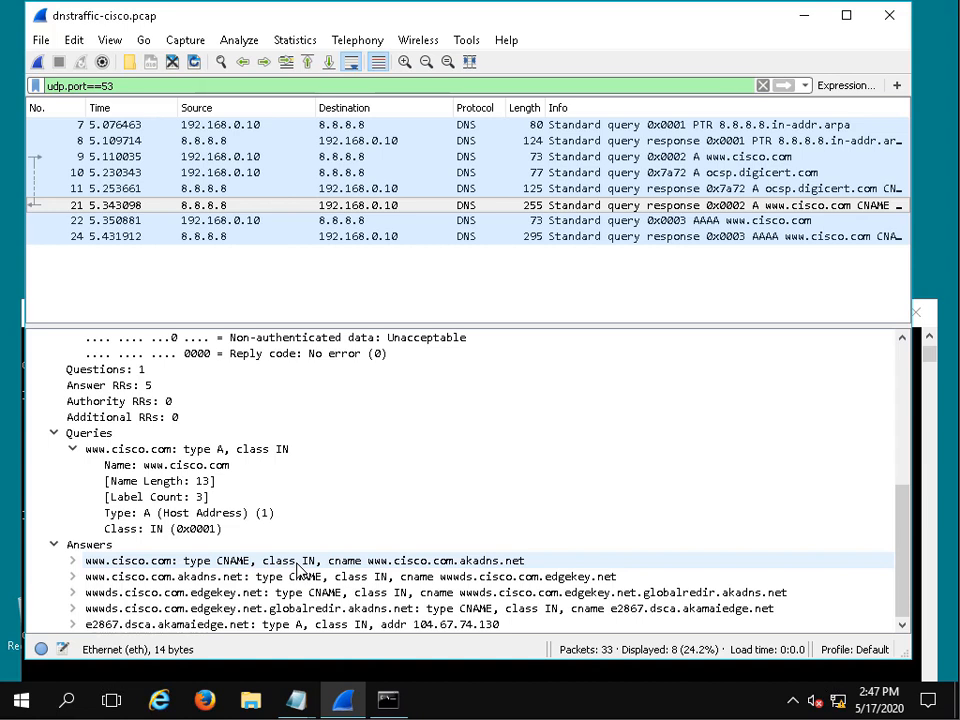
- Compare the addresses and ports of query packet 9 with those of response packet 21
{"action": "left_click", "coordinate": [533, 165]}
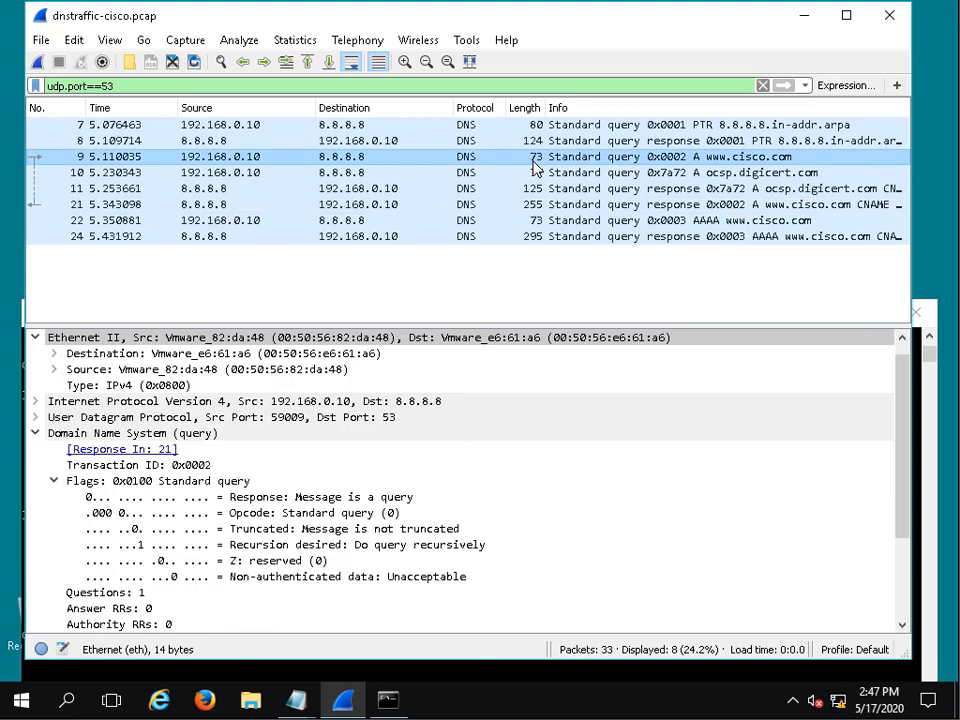
{"action": "left_click", "coordinate": [500, 207]}
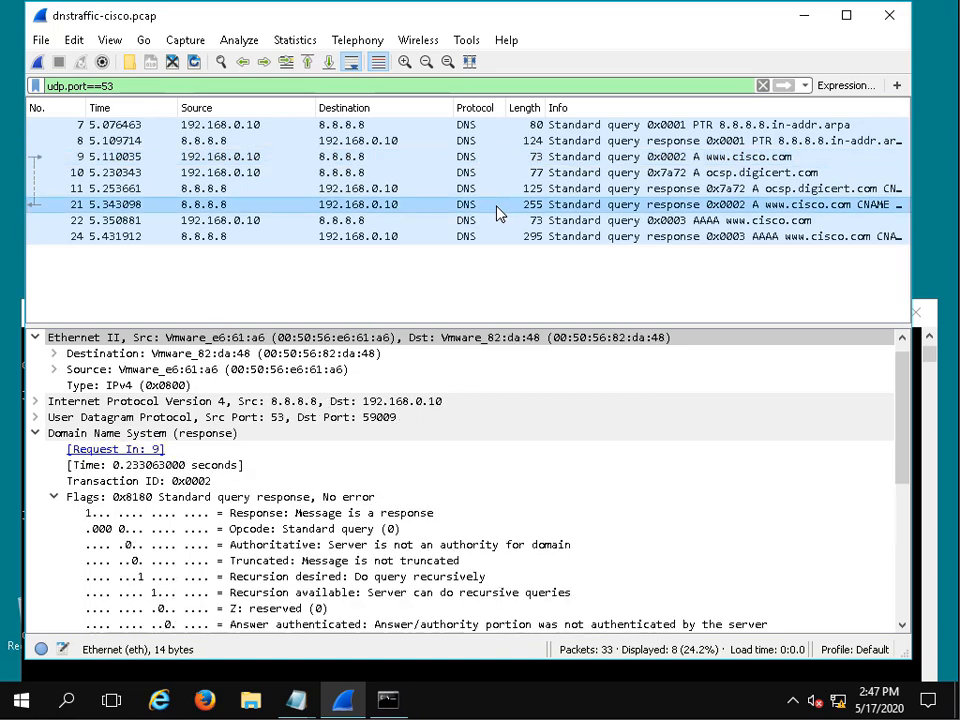